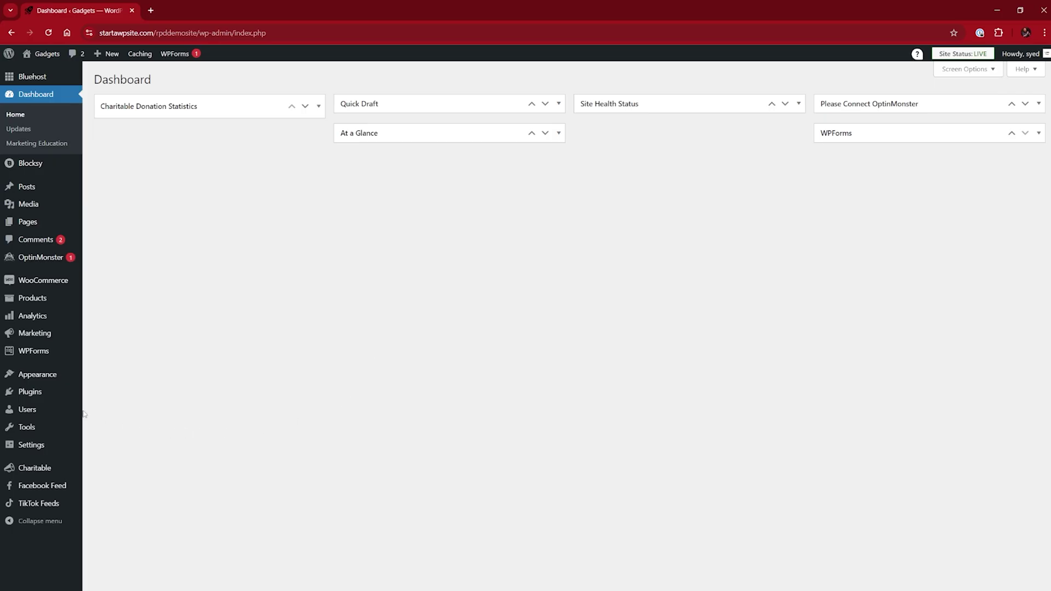
- Search the Add Plugins page for 'charitable'
mouse_move(33, 394)
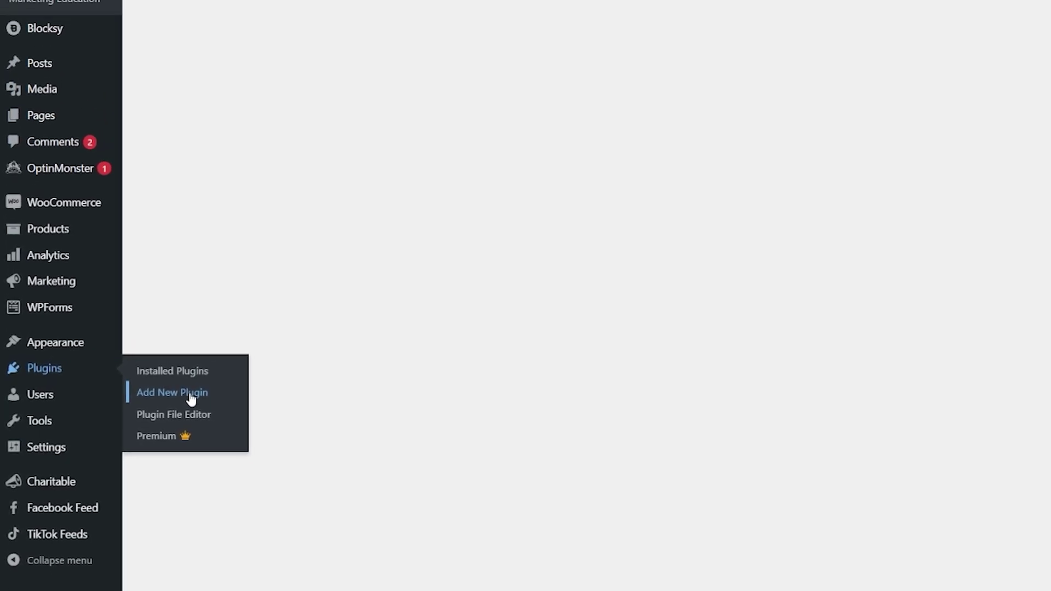
click(161, 405)
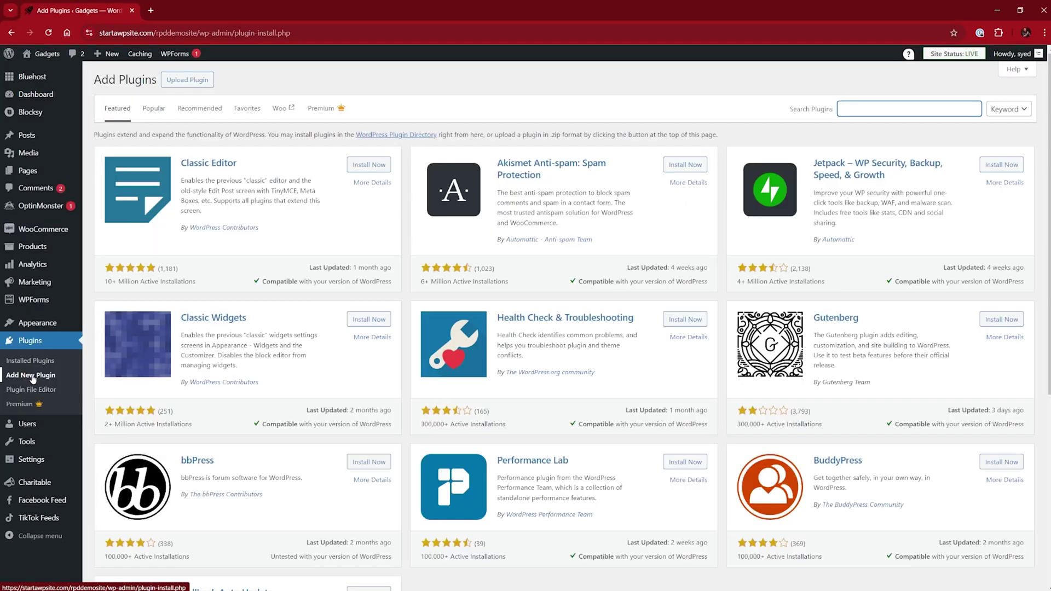
click(865, 109)
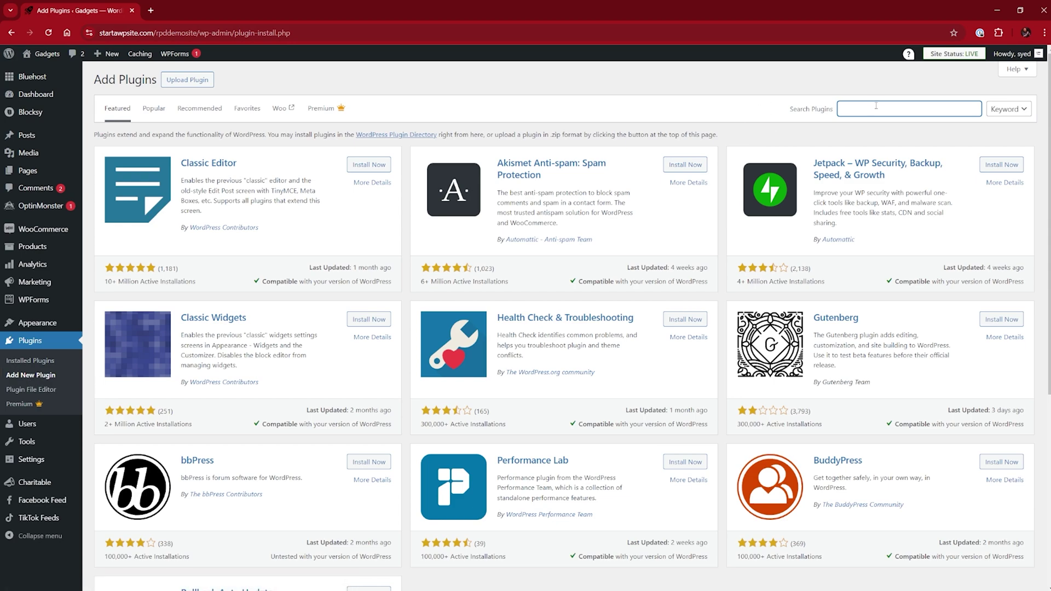
text(cha)
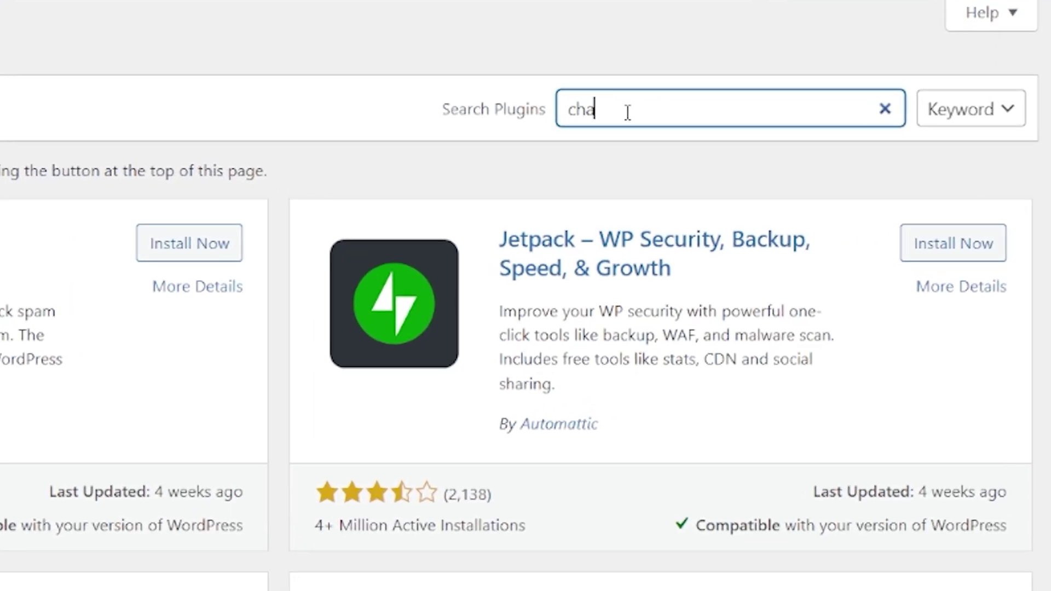
text(ritable)
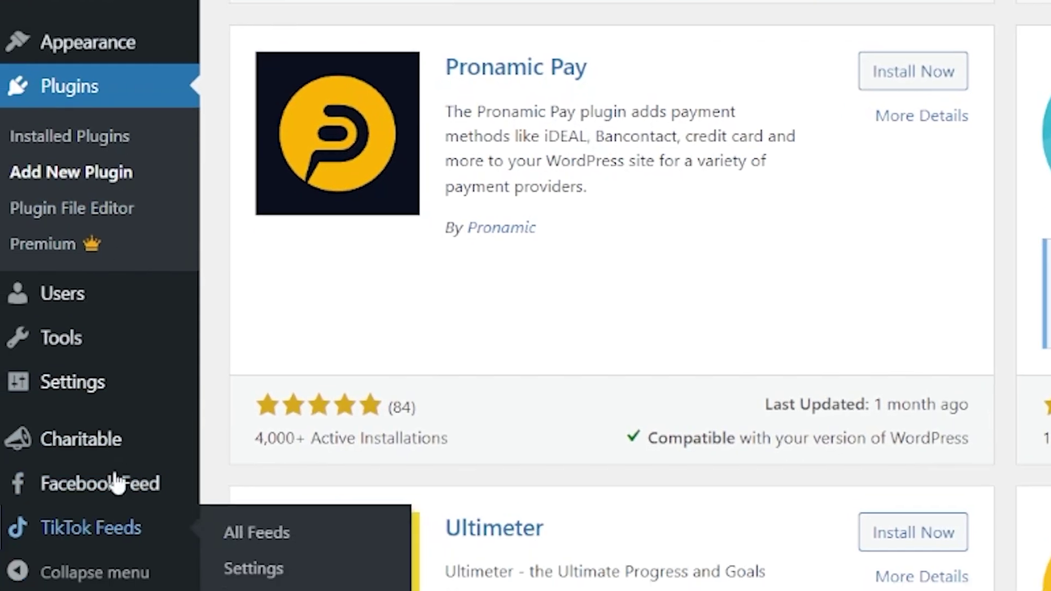
- Go to the Charitable plugin's section from the WordPress sidebar
mouse_move(113, 457)
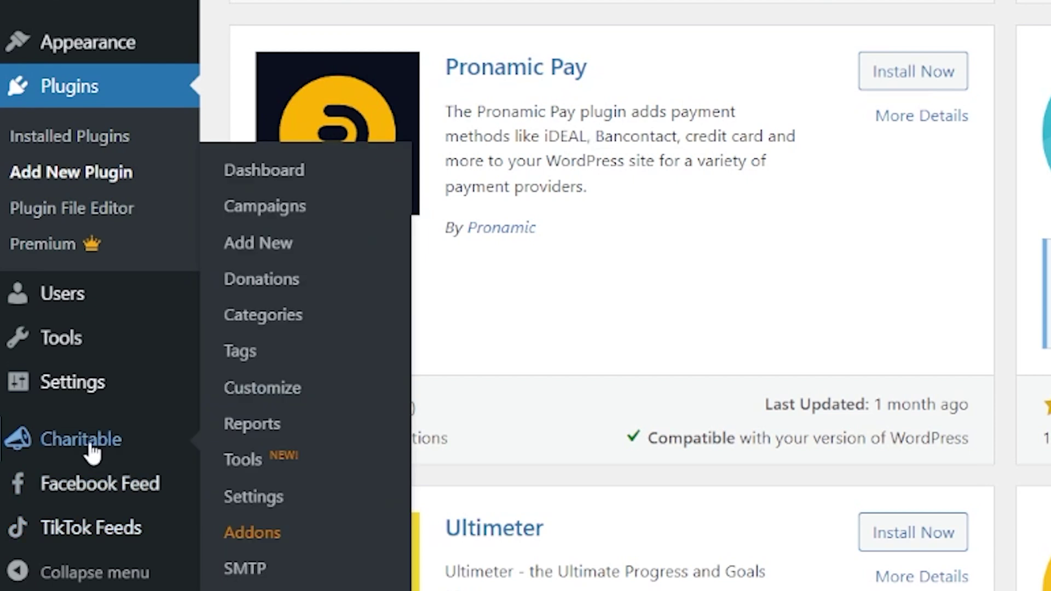
click(92, 450)
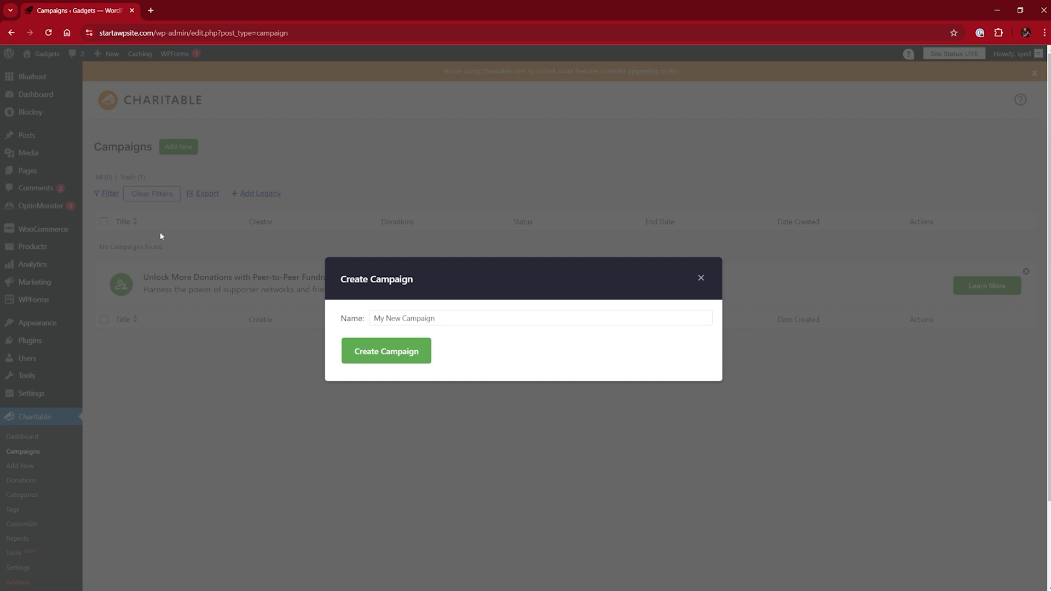
- Replace the default name with 'Computers For Schools' and create the campaign
triple_click(510, 318)
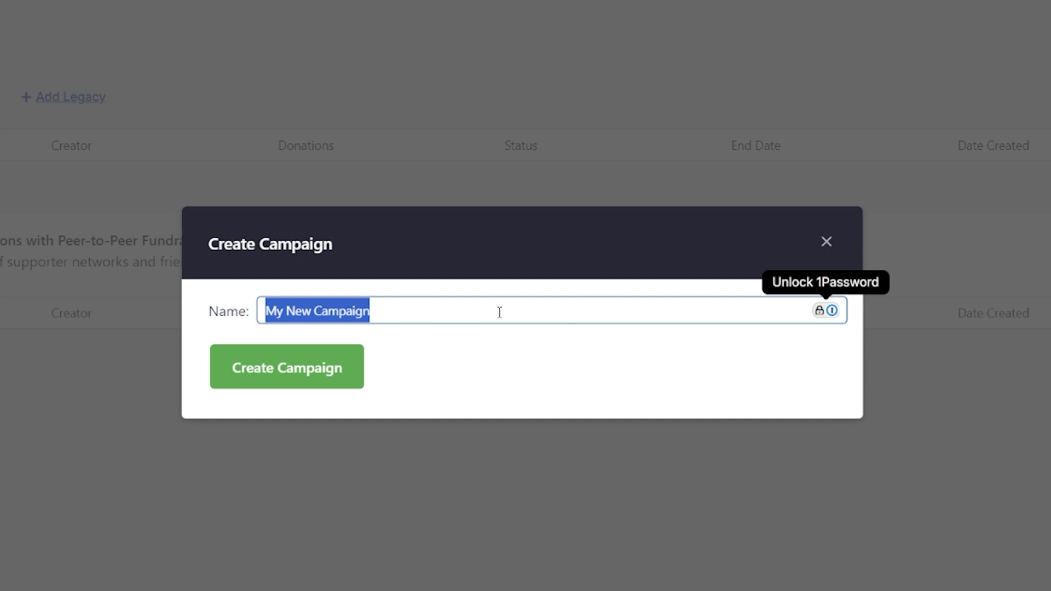
text(Computers For Schools)
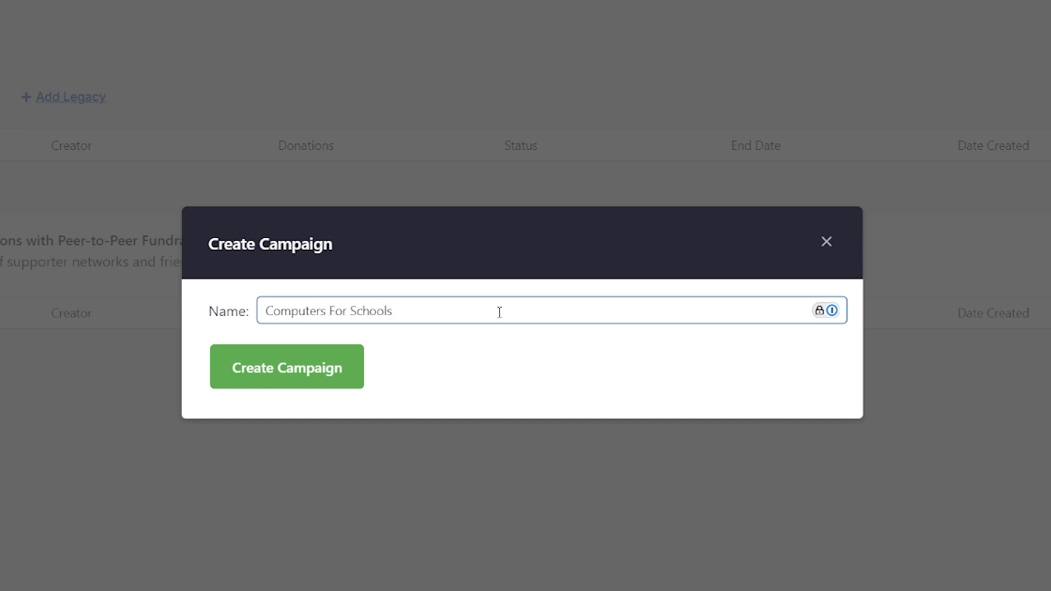
click(487, 353)
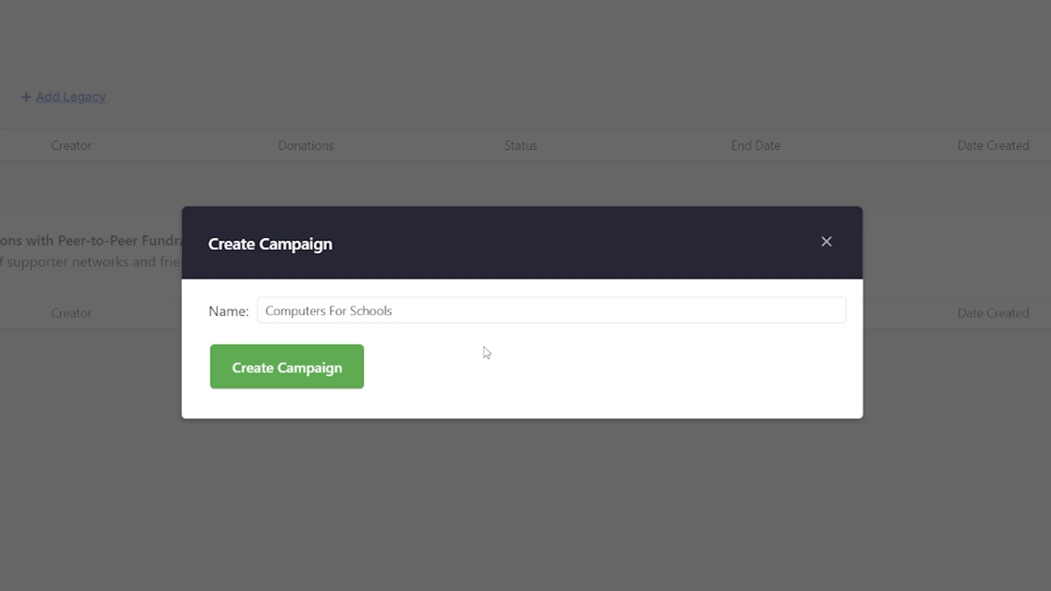
click(336, 379)
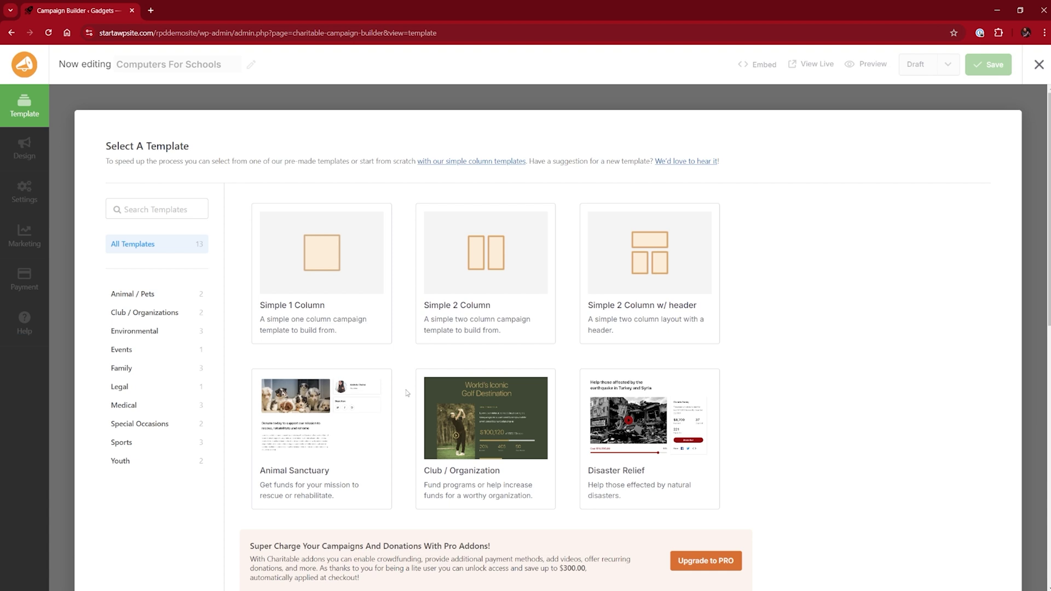
- Build the campaign from the Club / Organization template
scroll(407, 392, down, 2)
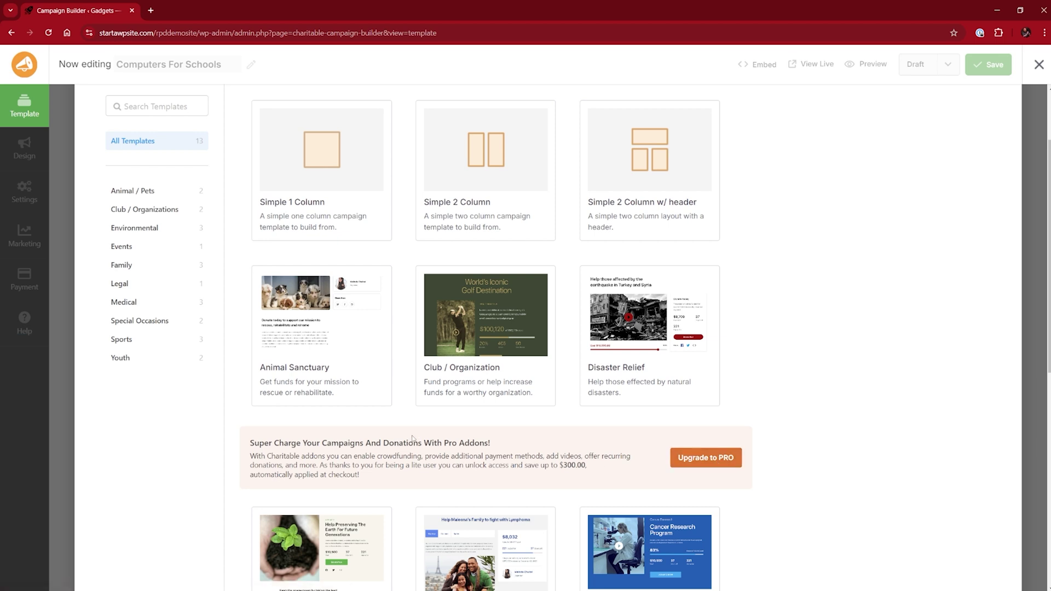
scroll(412, 438, up, 2)
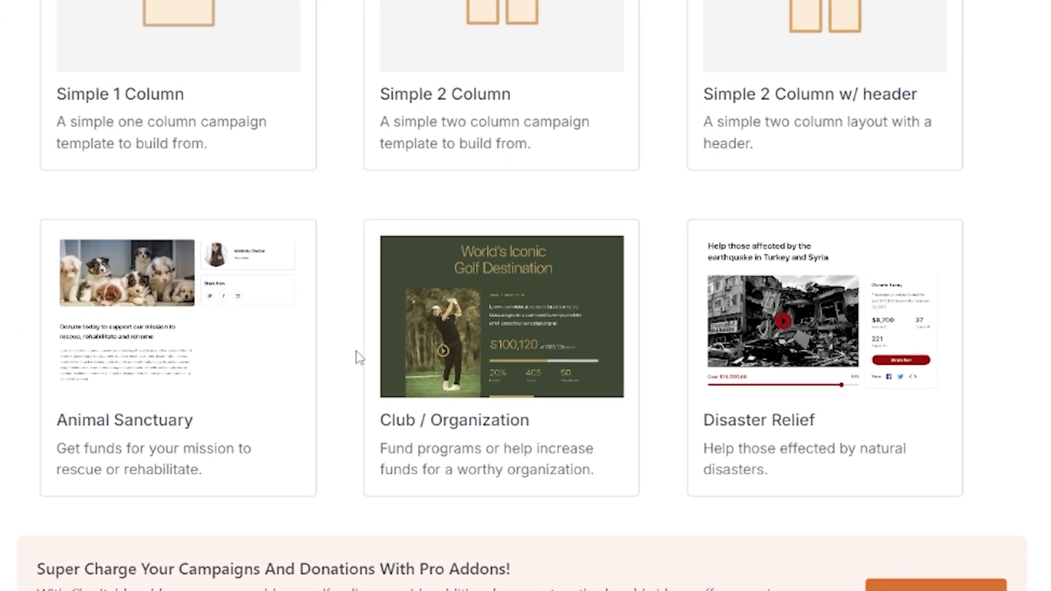
mouse_move(462, 356)
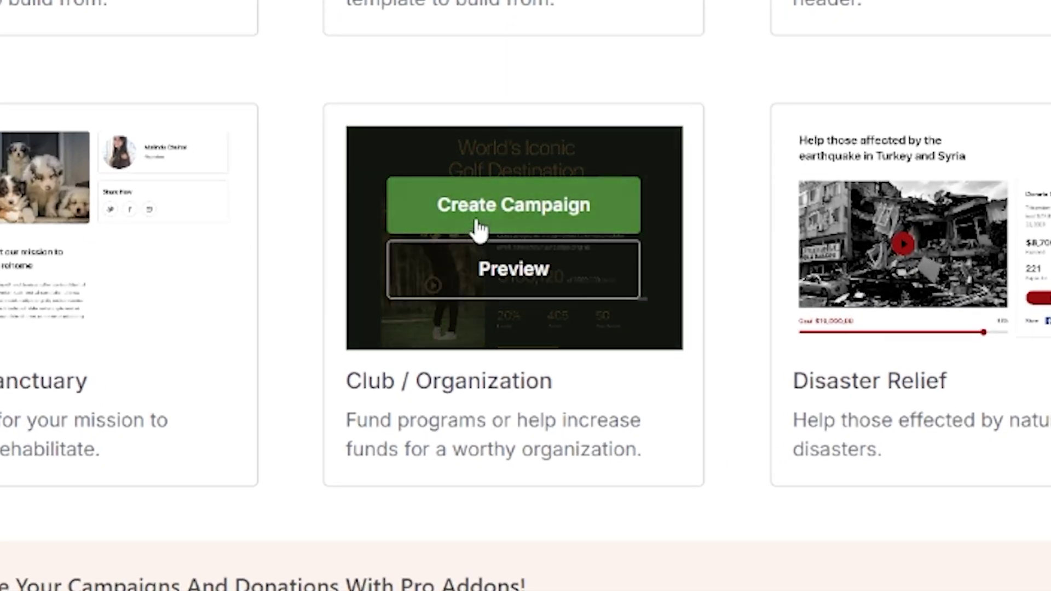
click(481, 216)
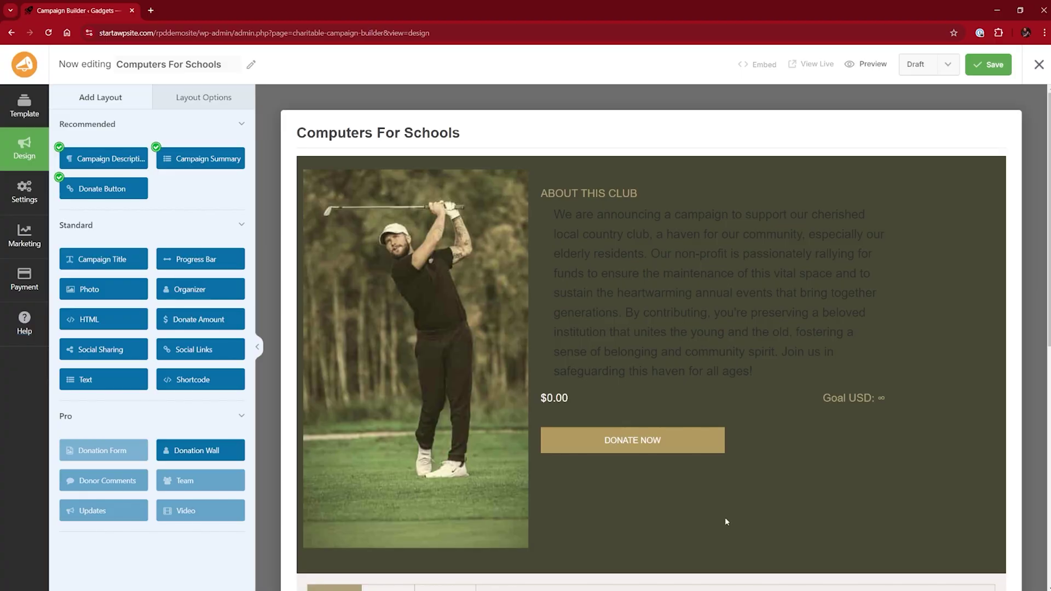
- Replace the description block's club text with the pasted Computers for Schools description
scroll(726, 514, down, 8)
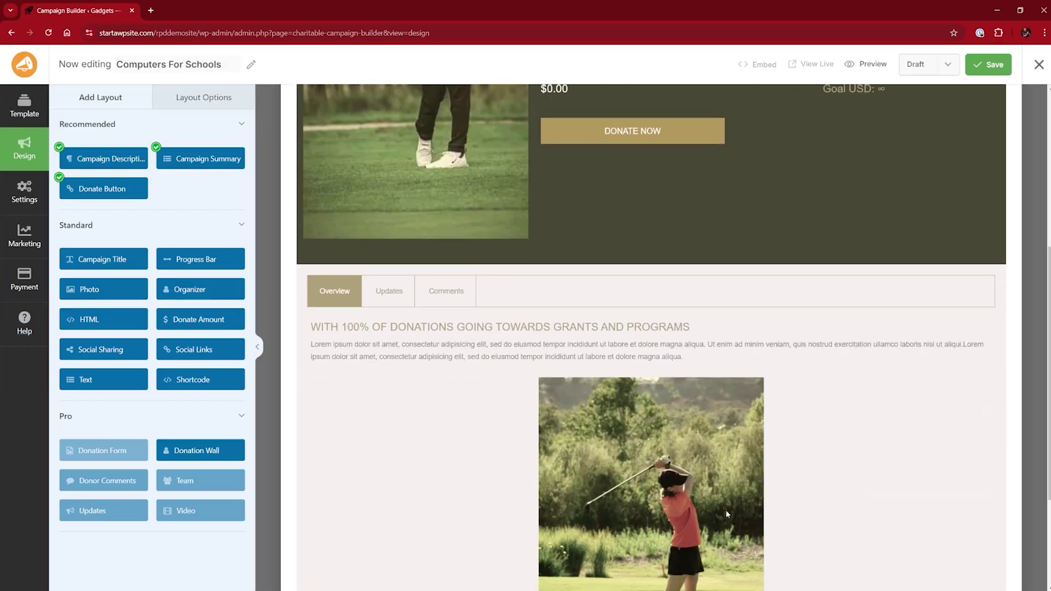
scroll(726, 513, up, 8)
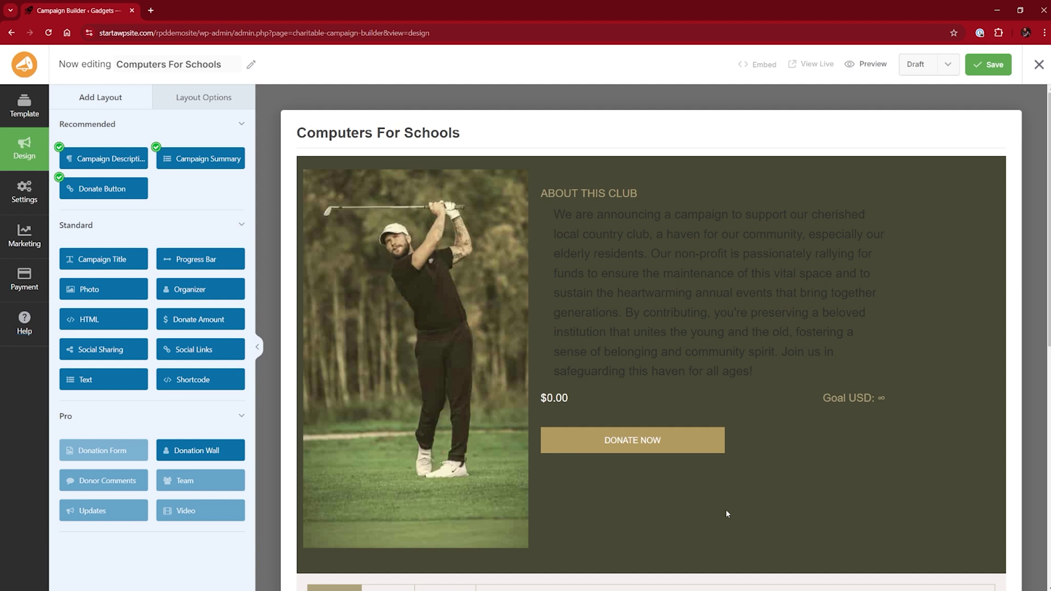
click(712, 352)
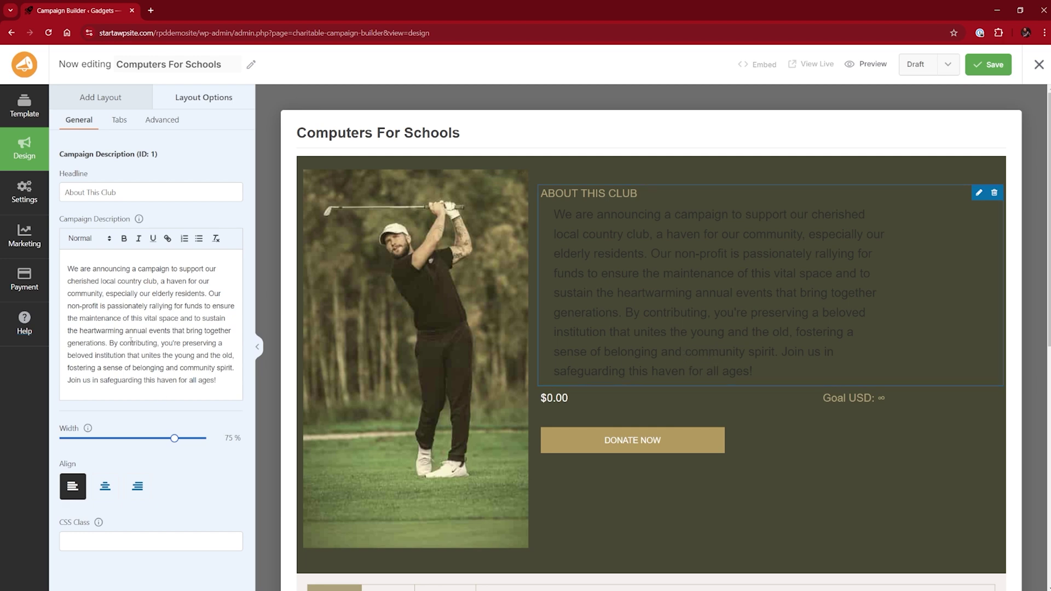
key(ctrl+a)
key(BackSpace)
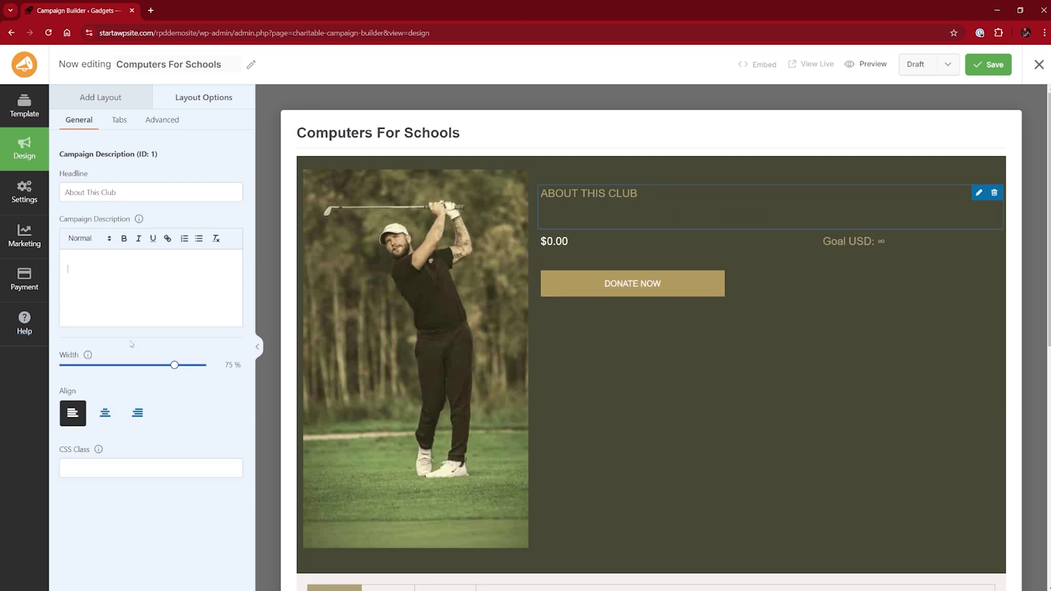
key(ctrl+v)
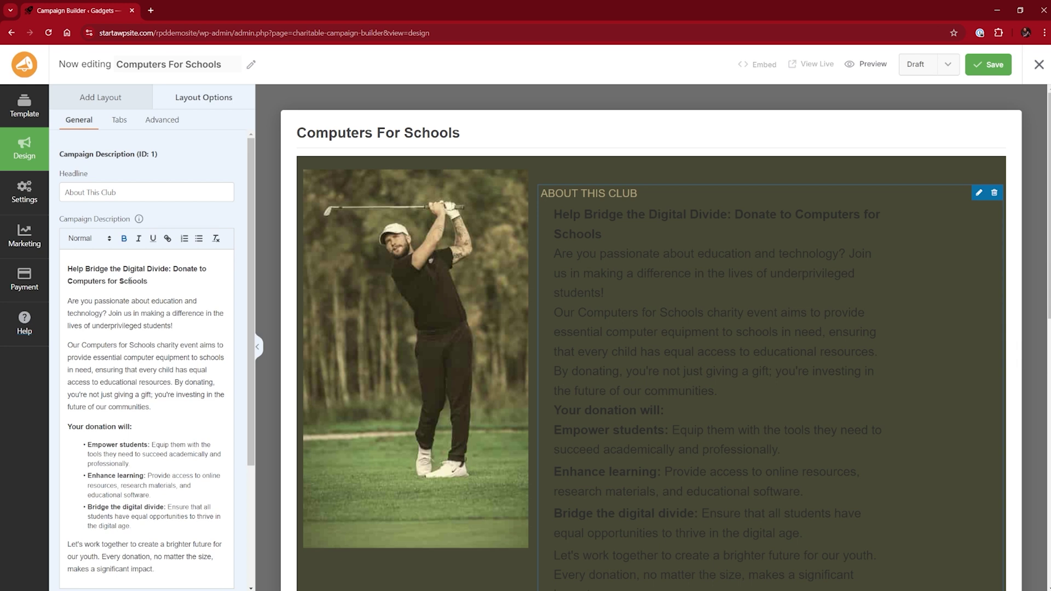
triple_click(130, 281)
key(ctrl+c)
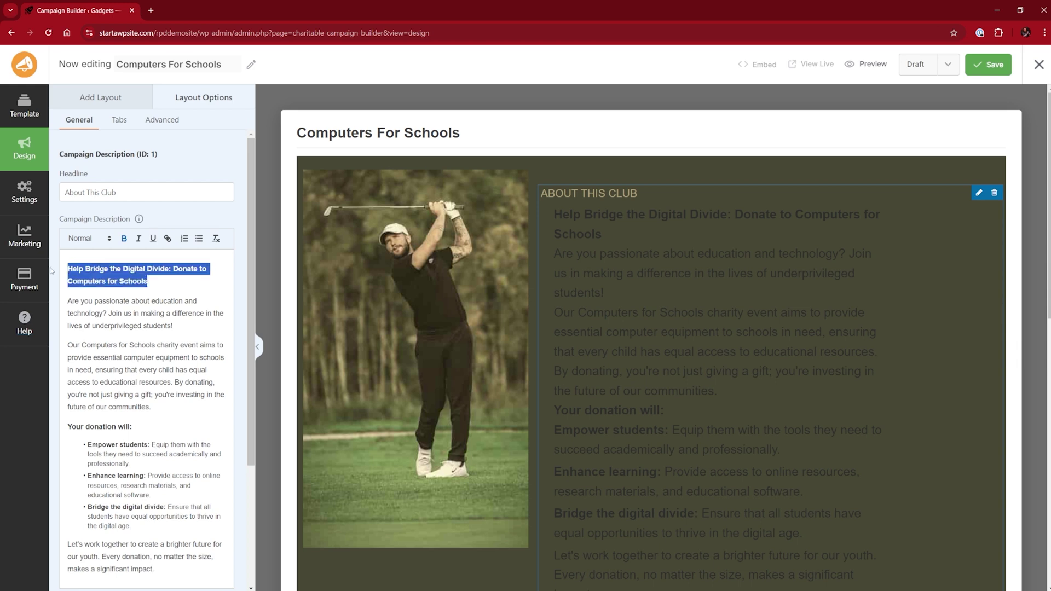
key(BackSpace)
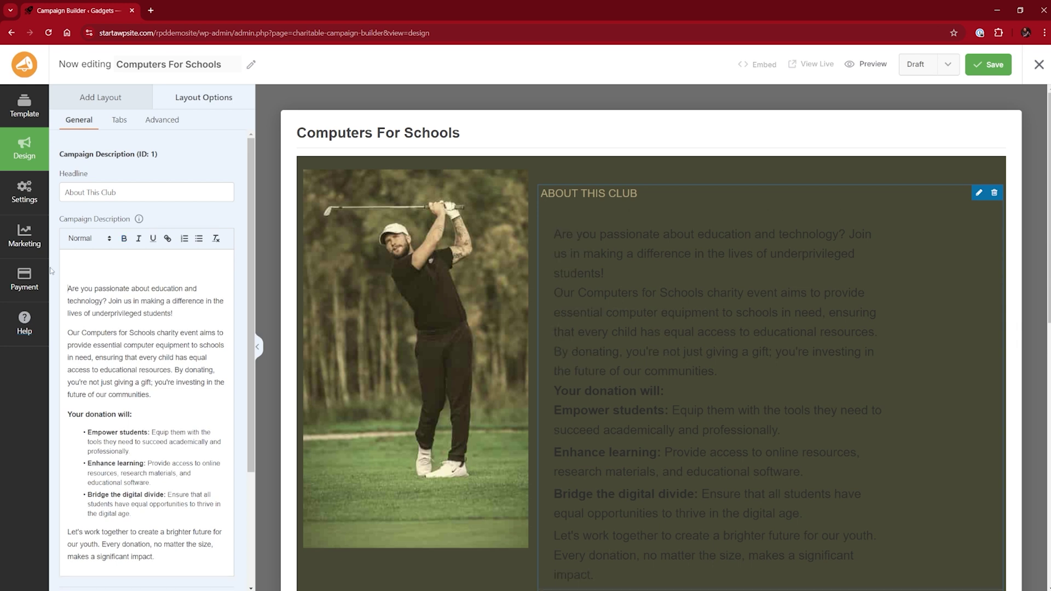
key(BackSpace)
- Change the block headline to 'Help Bridge the Digital Divide: Donate to Computers for Schools'
drag(130, 186, 49, 190)
key(ctrl+v)
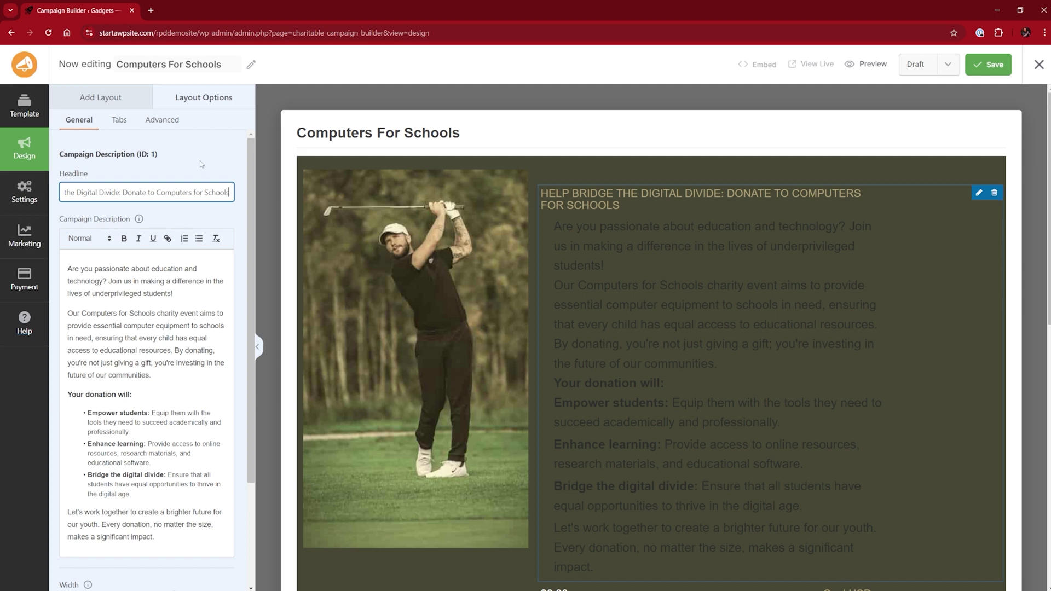
scroll(156, 226, down, 3)
scroll(156, 267, up, 3)
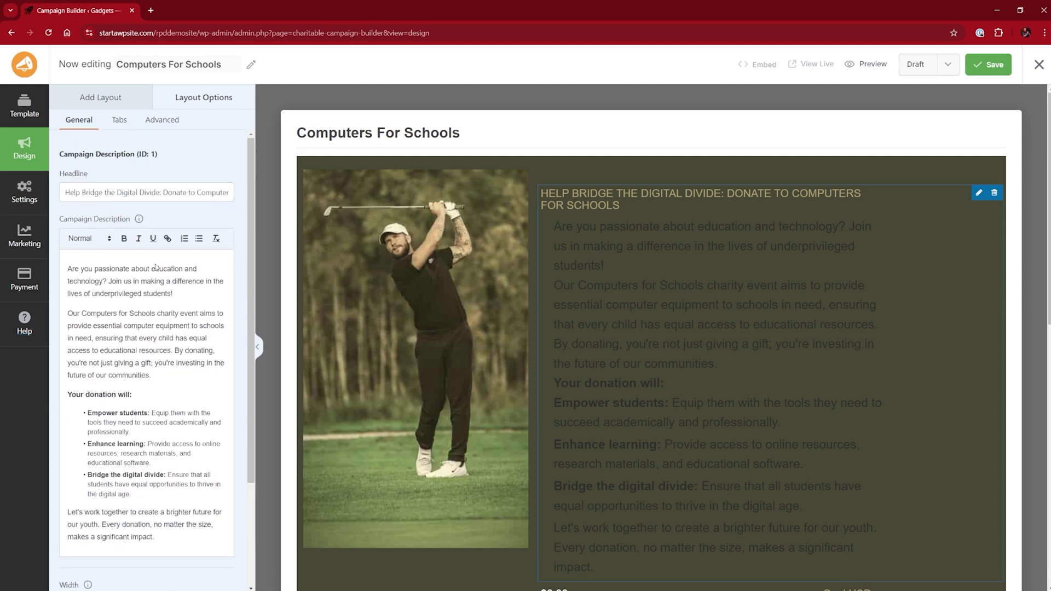
scroll(642, 317, down, 2)
scroll(595, 325, up, 1)
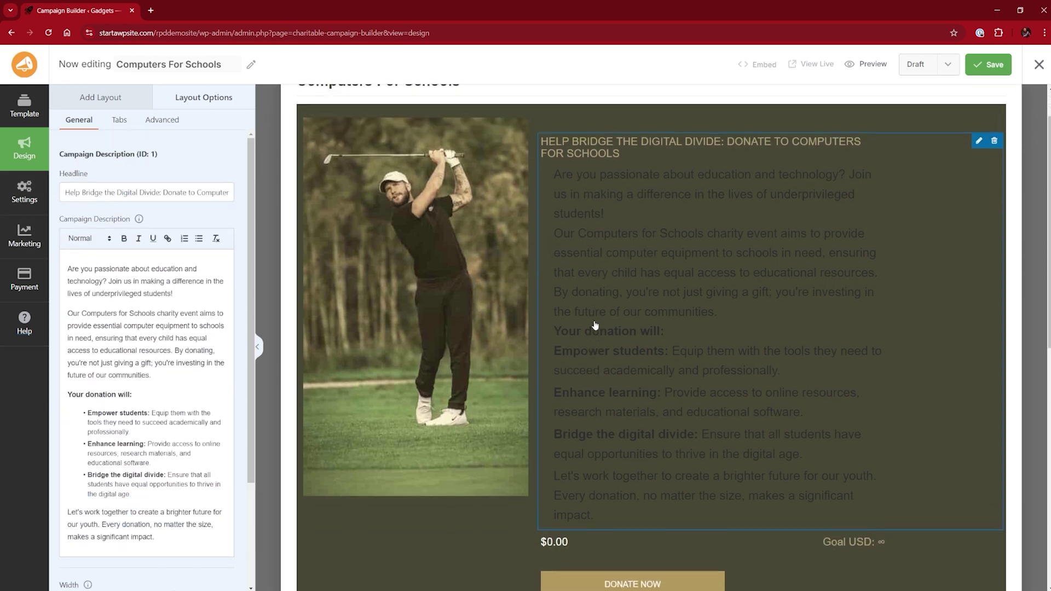
click(386, 304)
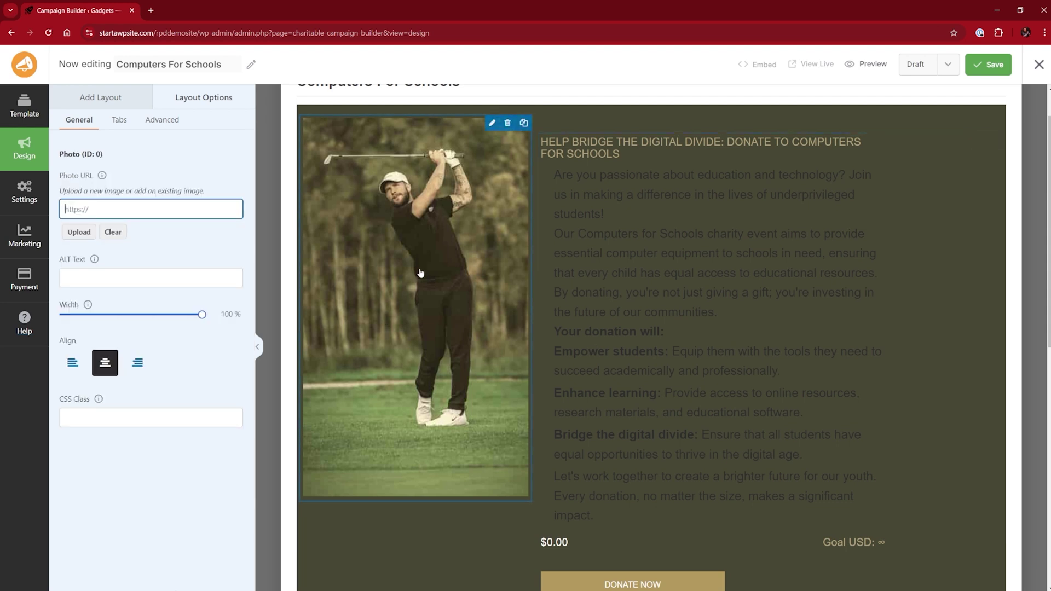
- Pick the VR headset image from the Media Library as the campaign photo
click(79, 232)
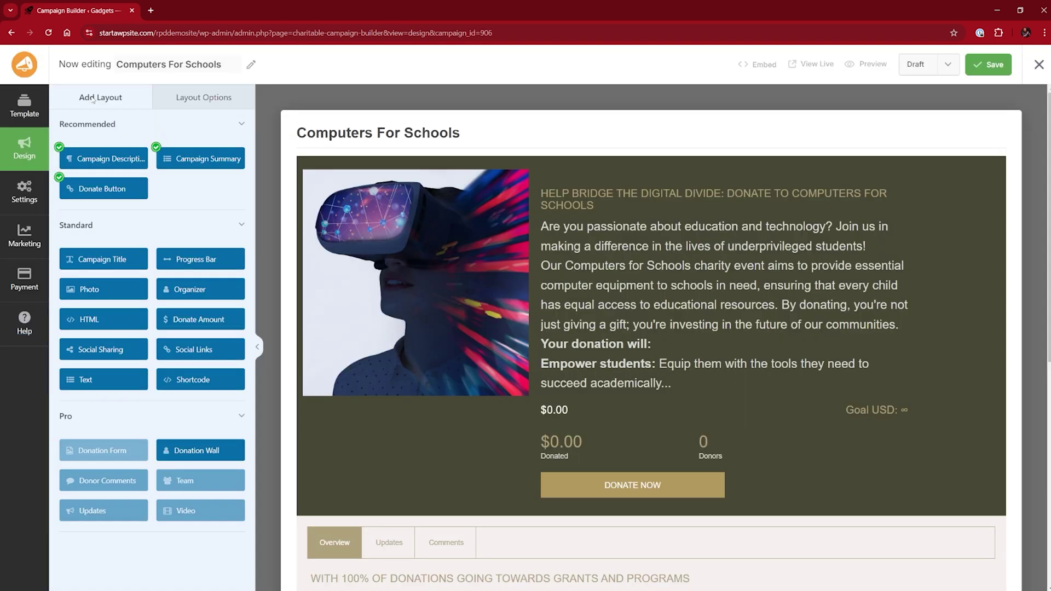
- Set the primary theme colour to the first blue preset, #067bc2
click(202, 105)
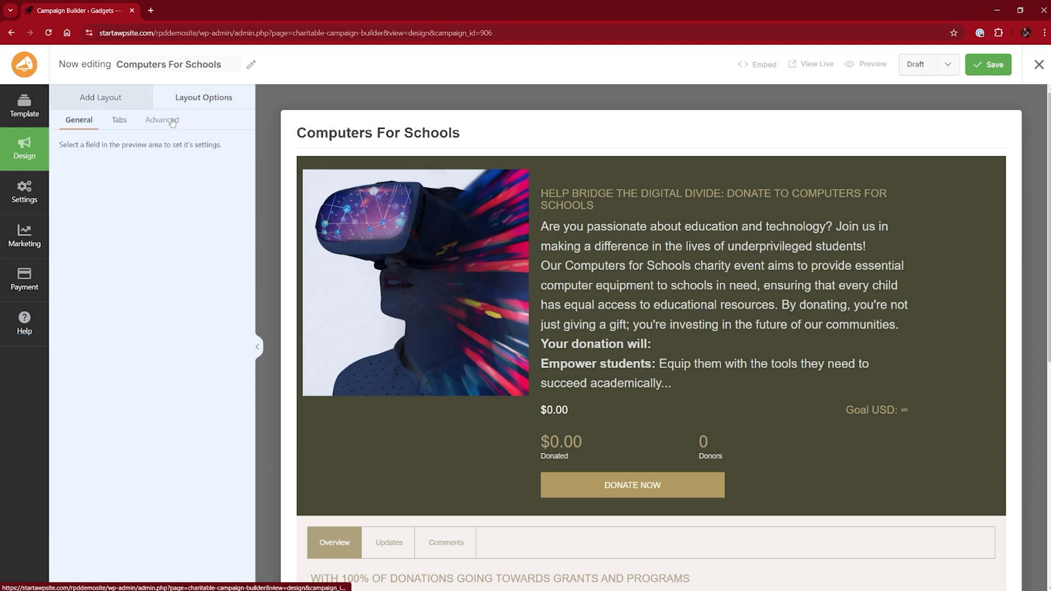
click(180, 120)
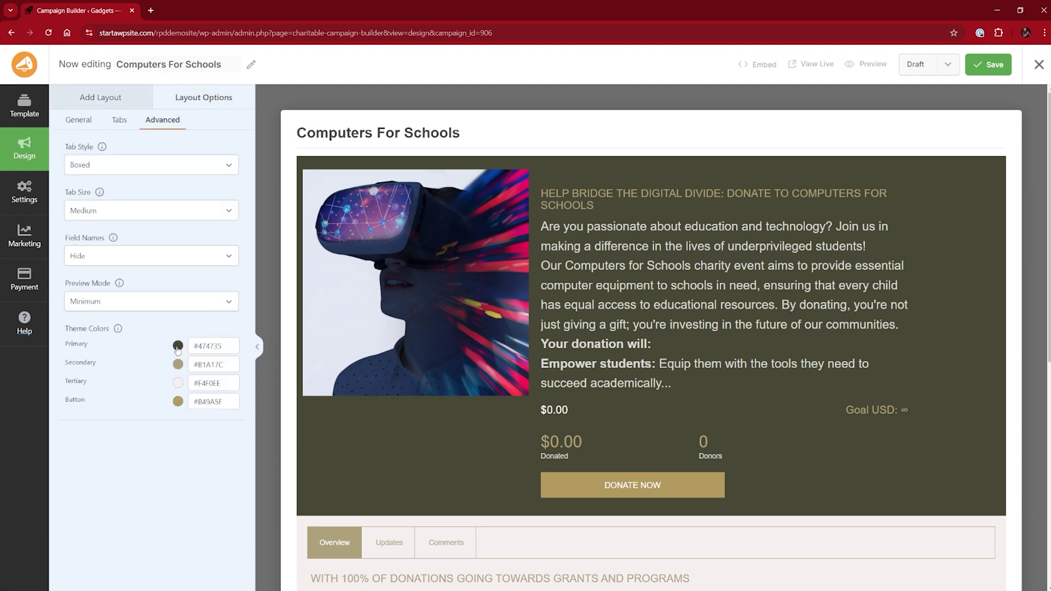
click(178, 346)
click(201, 495)
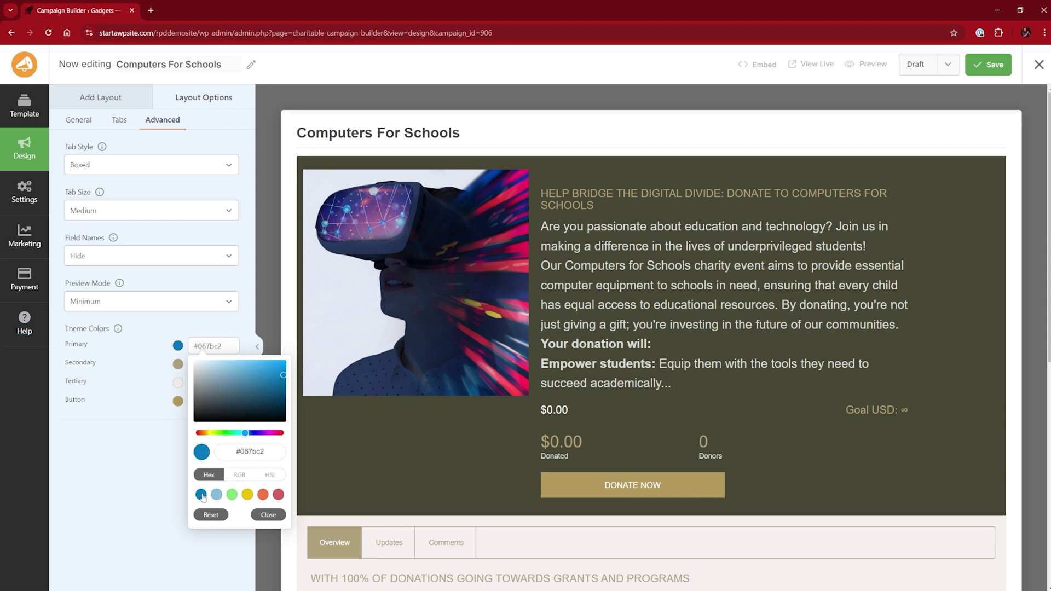
click(267, 515)
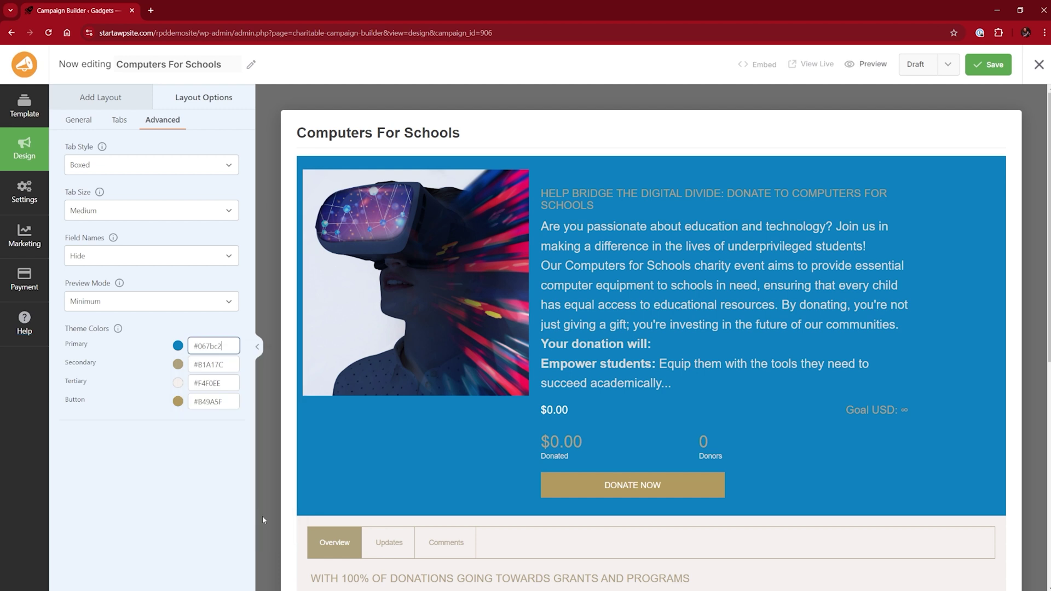
click(75, 103)
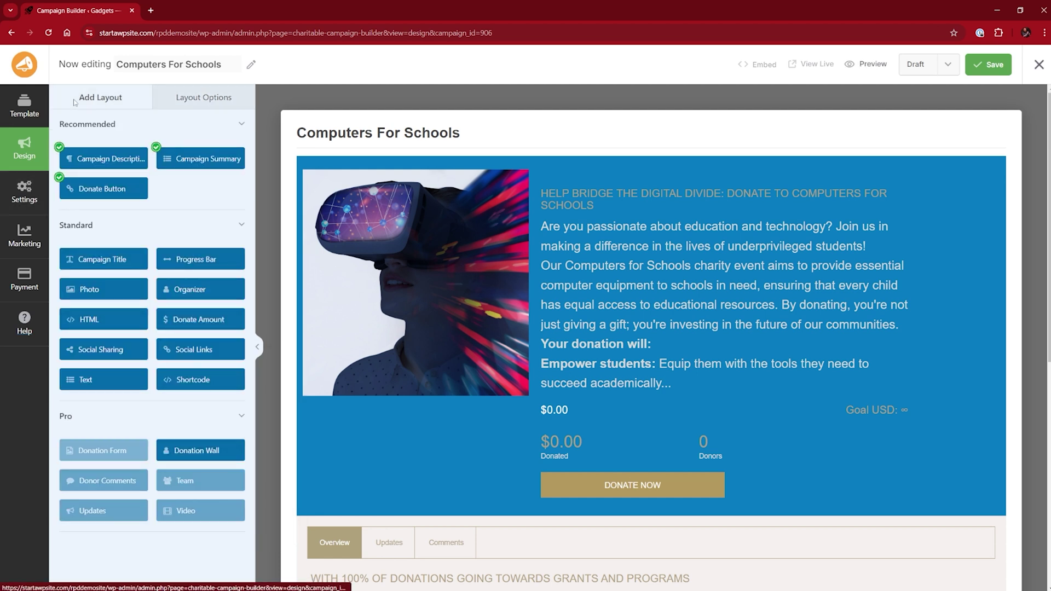
- Add a Progress Bar block below DONATE NOW and a Social Sharing block beneath it
scroll(409, 386, down, 3)
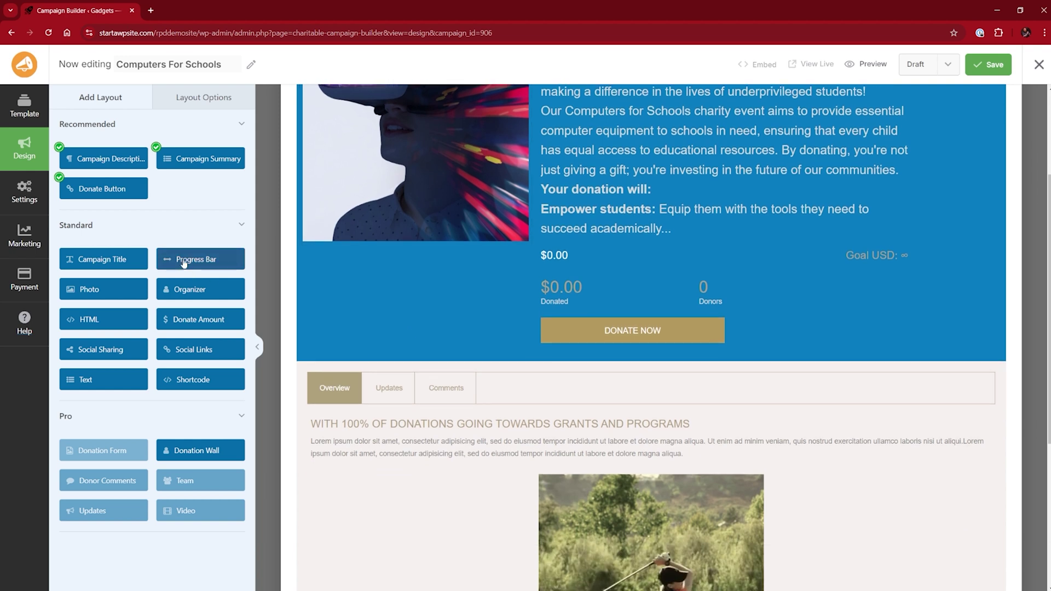
click(187, 265)
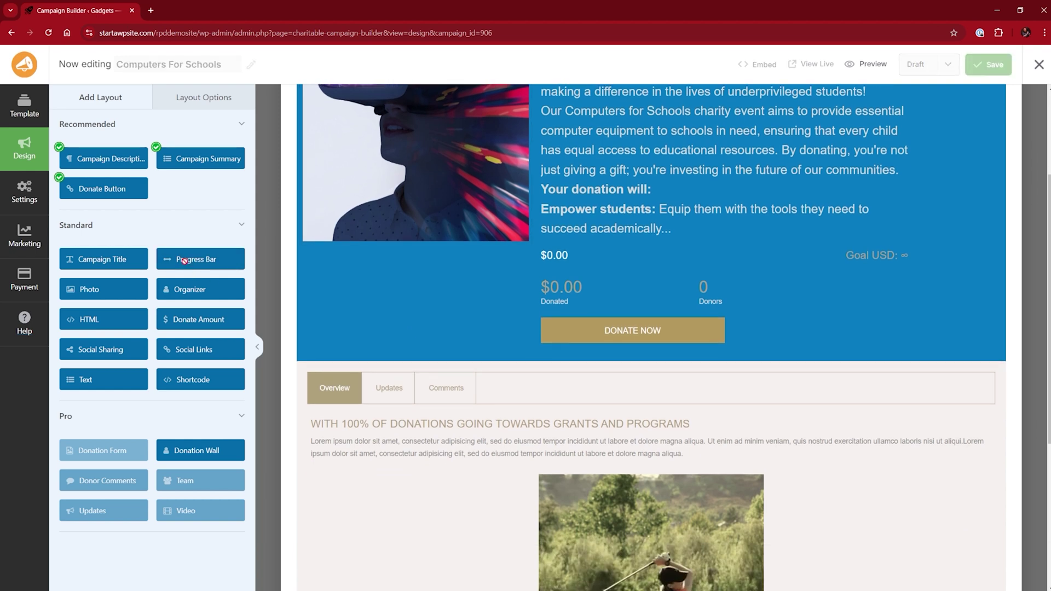
drag(286, 270, 578, 373)
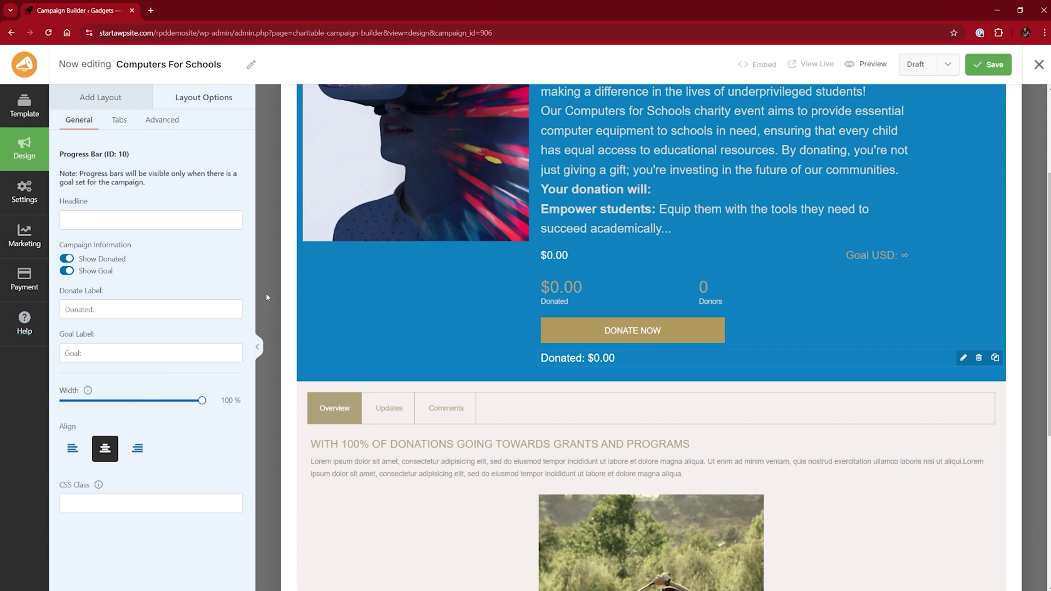
click(101, 97)
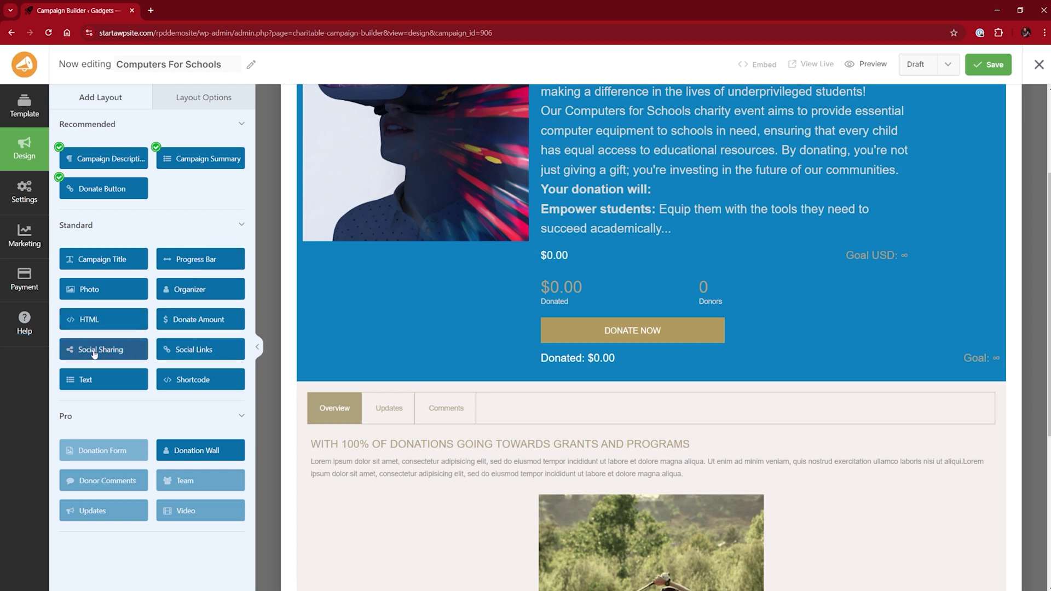
drag(94, 353, 574, 392)
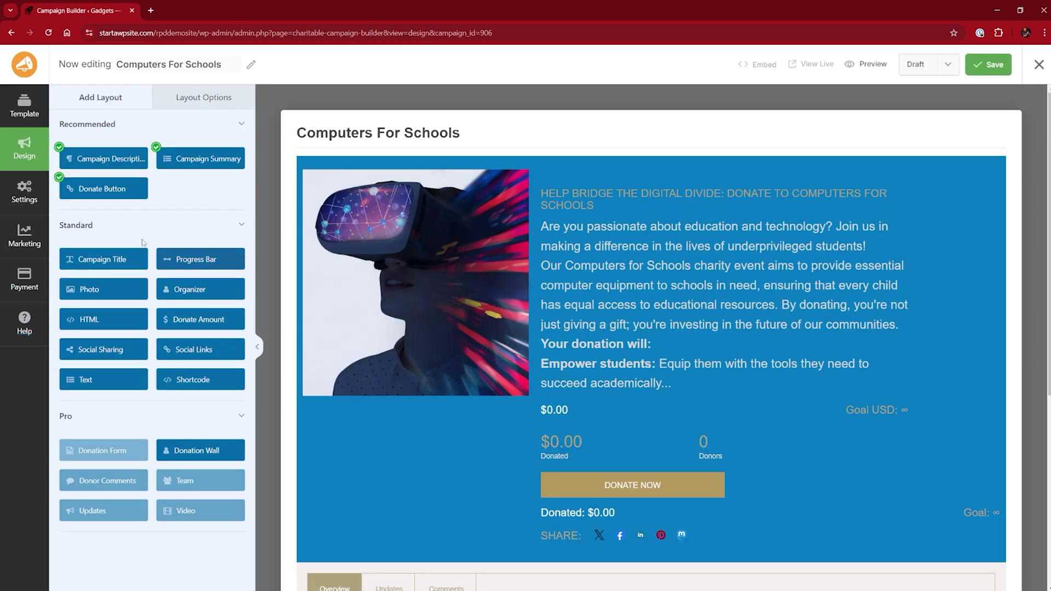
click(24, 190)
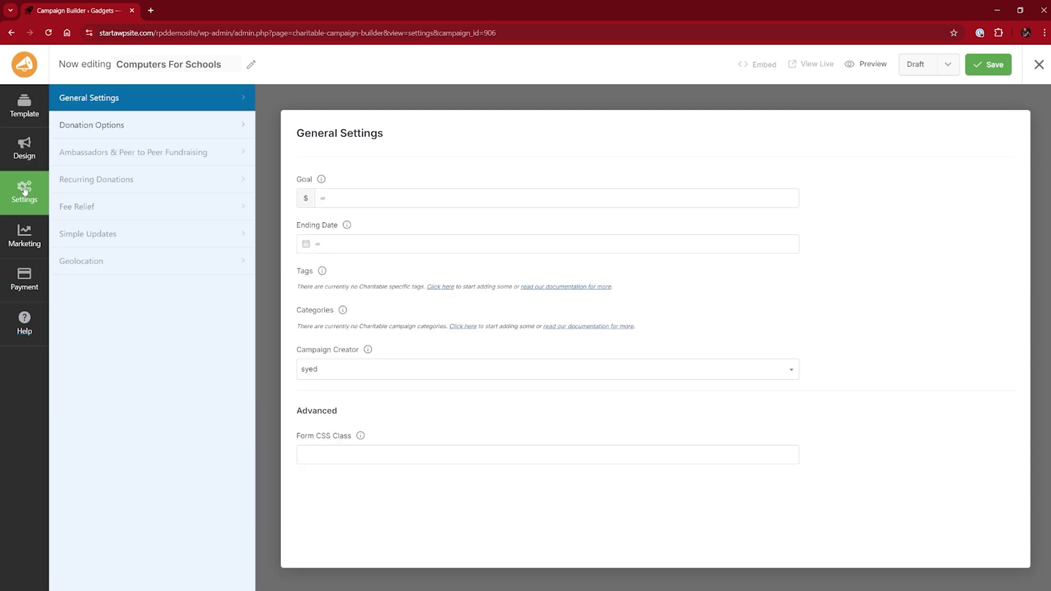
- Enter a 1000 goal and pick August 31, 2024 as the ending date
click(323, 199)
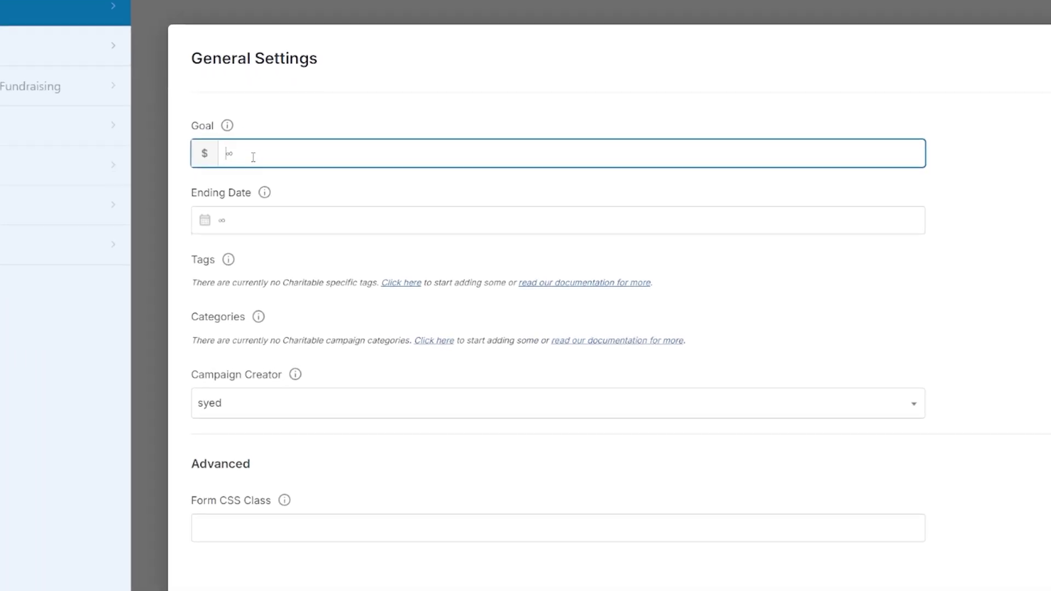
text(1000)
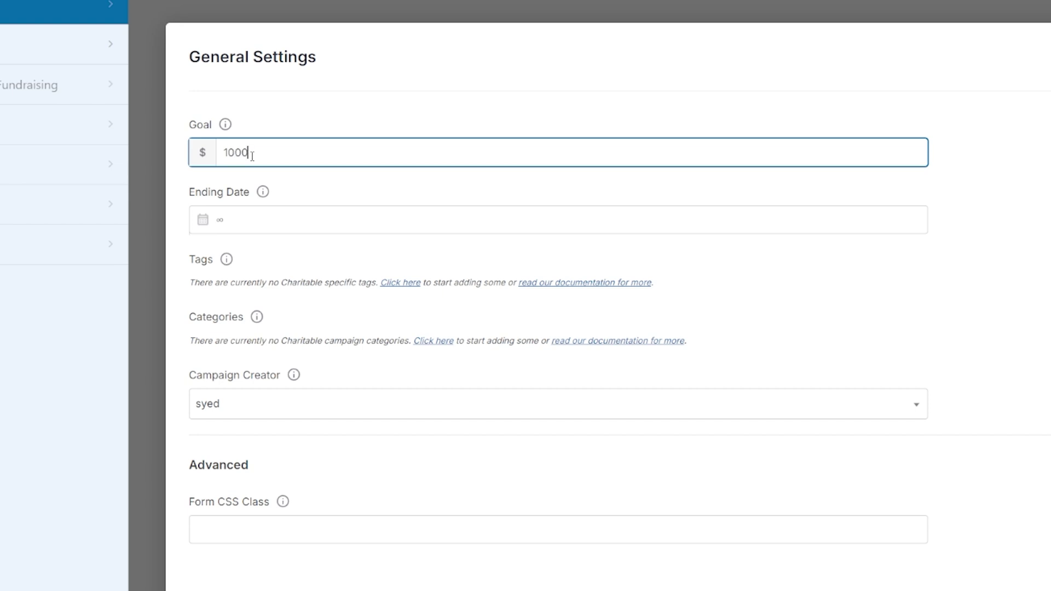
click(253, 221)
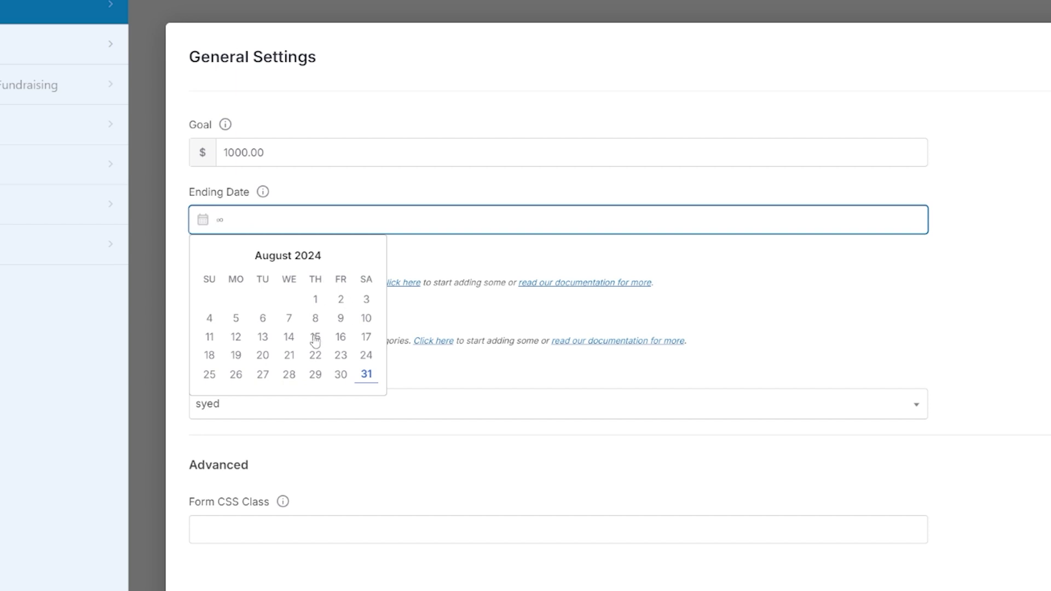
click(364, 375)
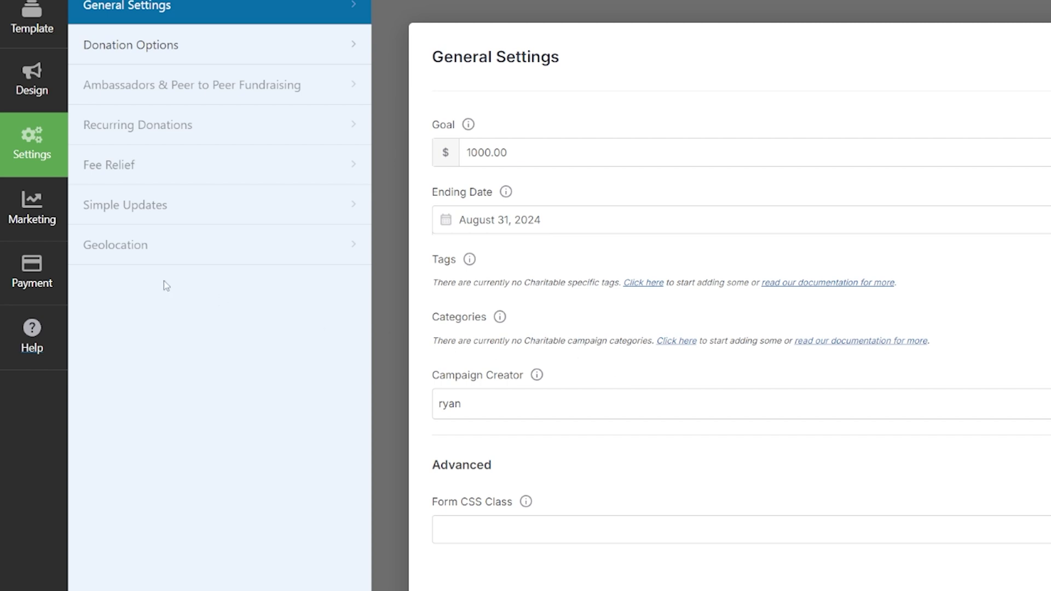
- Review the Marketing and Payment options, switching between PayPal and Stripe, then save the campaign
click(31, 218)
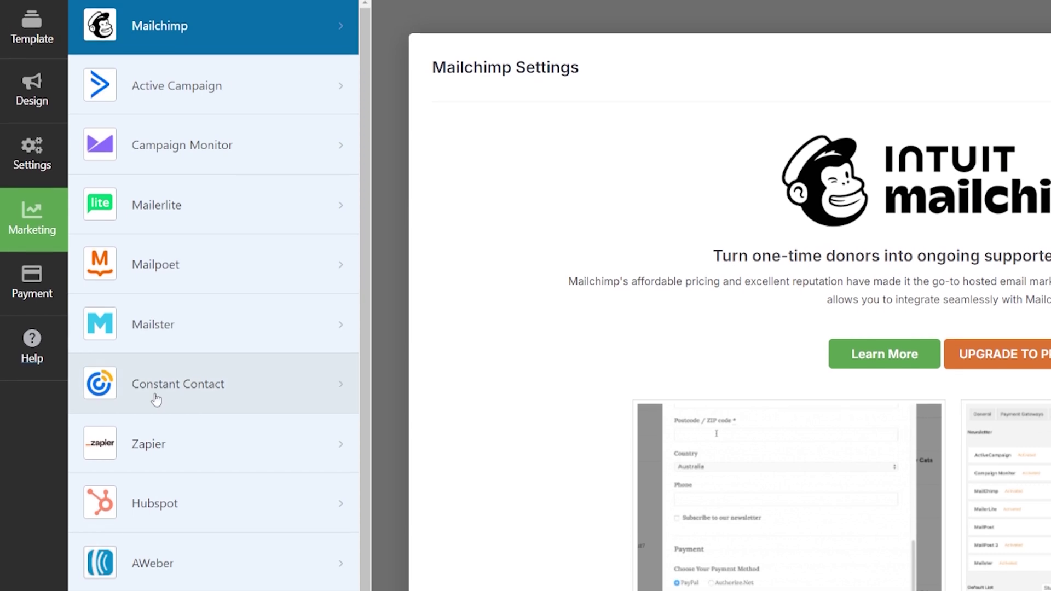
click(32, 293)
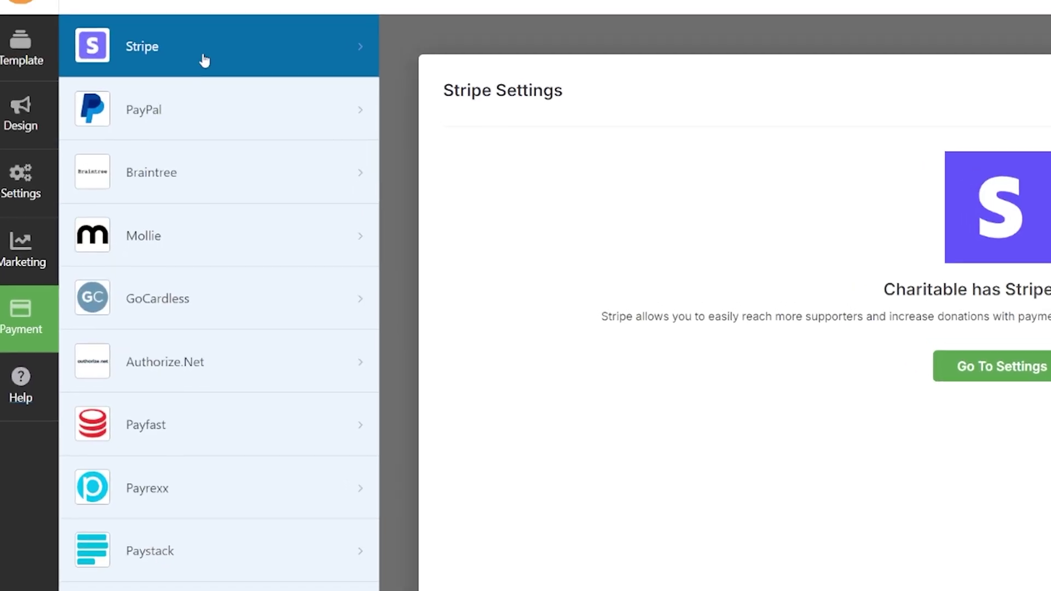
click(181, 111)
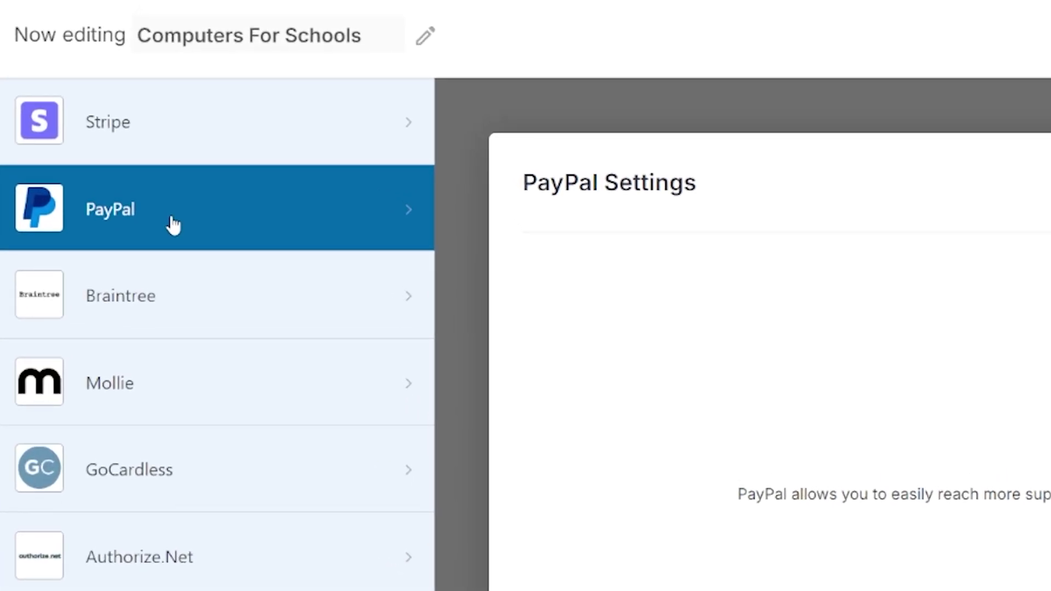
click(176, 133)
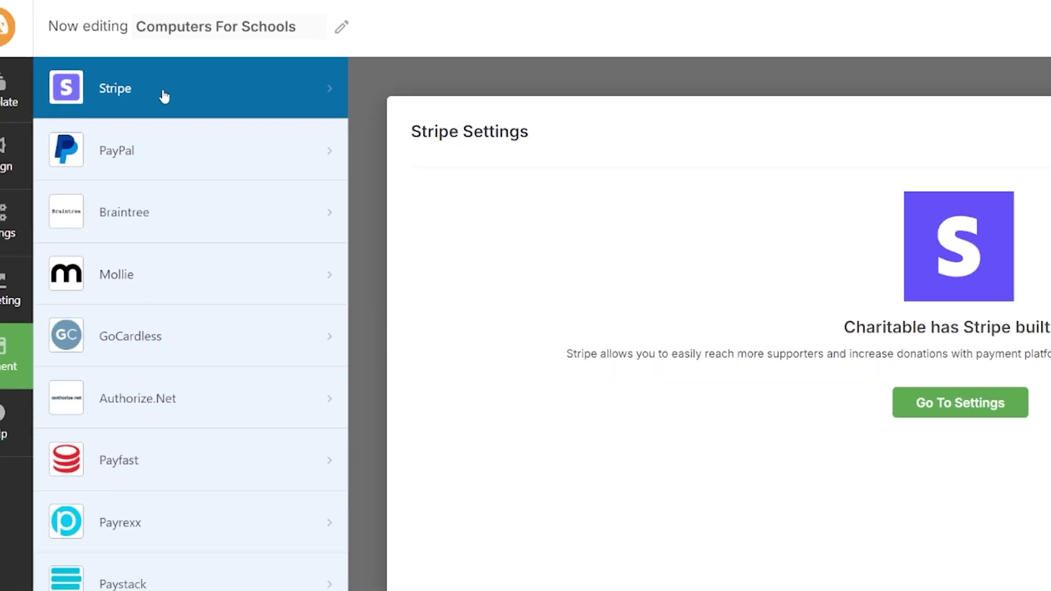
click(167, 111)
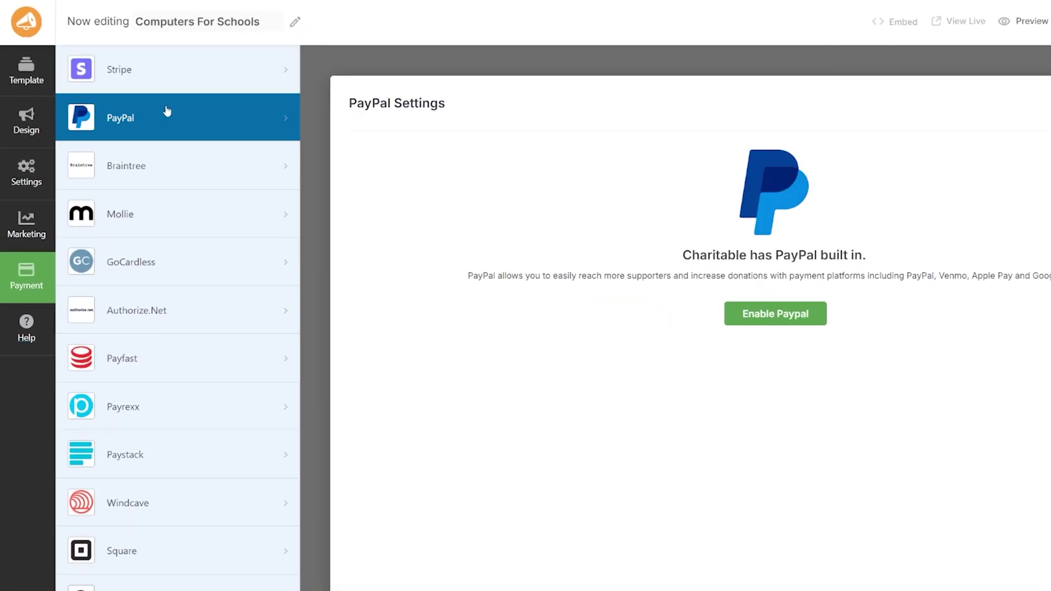
click(169, 84)
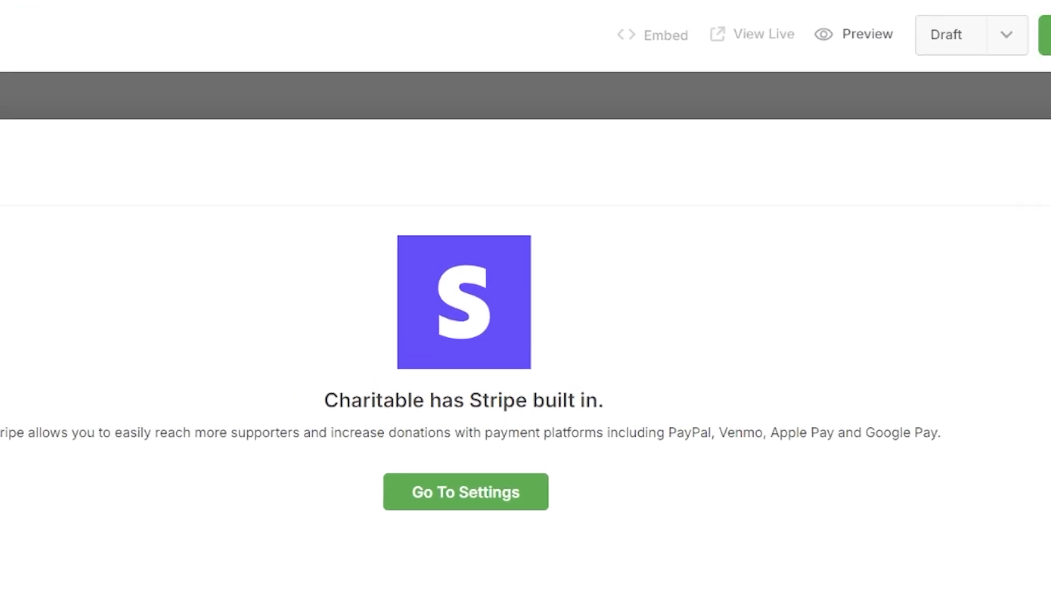
click(1050, 25)
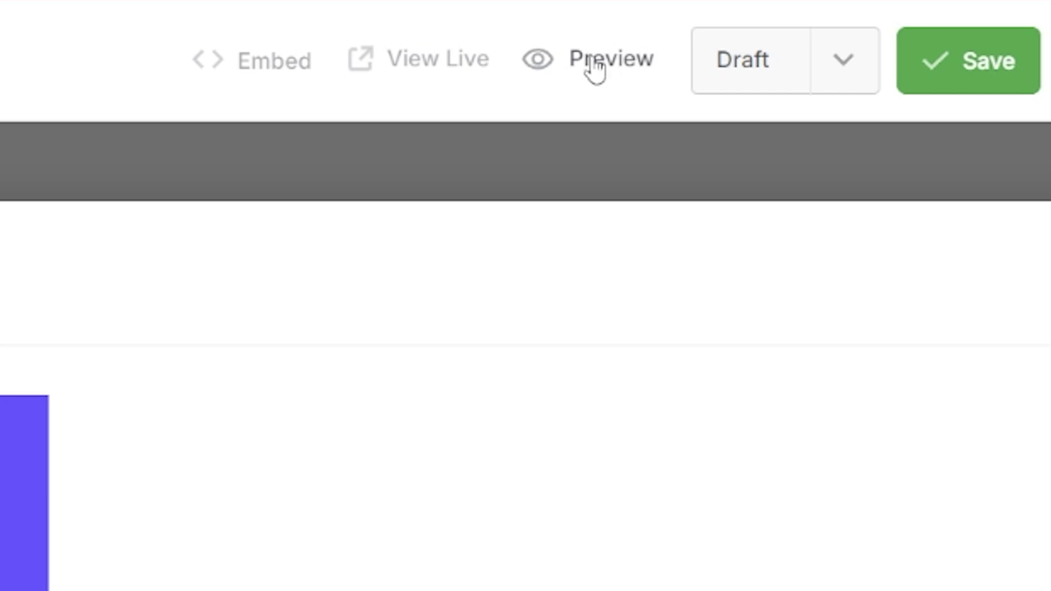
- Preview the Computers for Schools campaign page down to its Donate Now section and back up
click(595, 71)
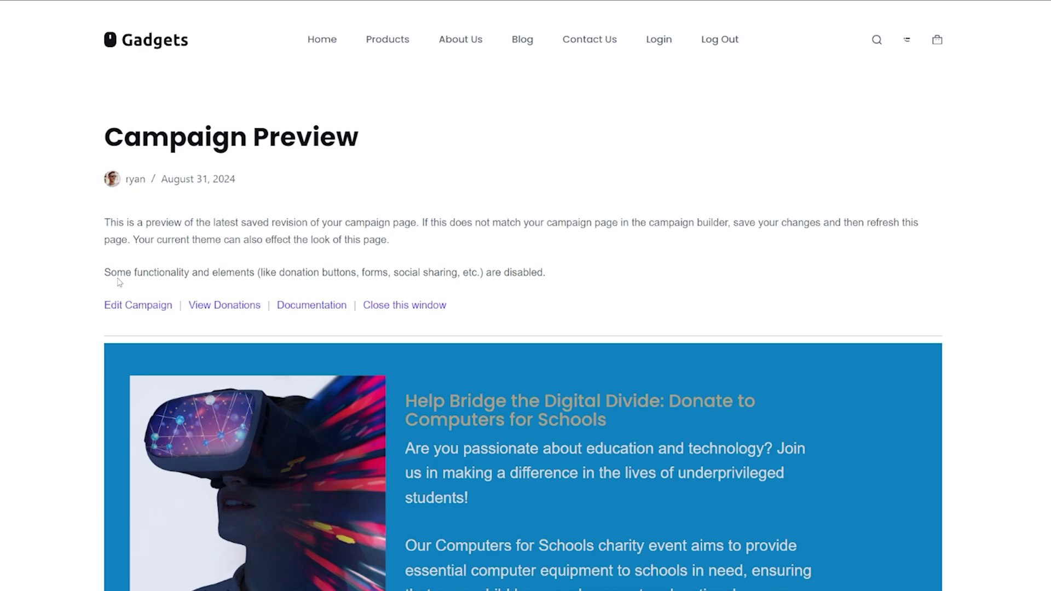
scroll(118, 281, down, 6)
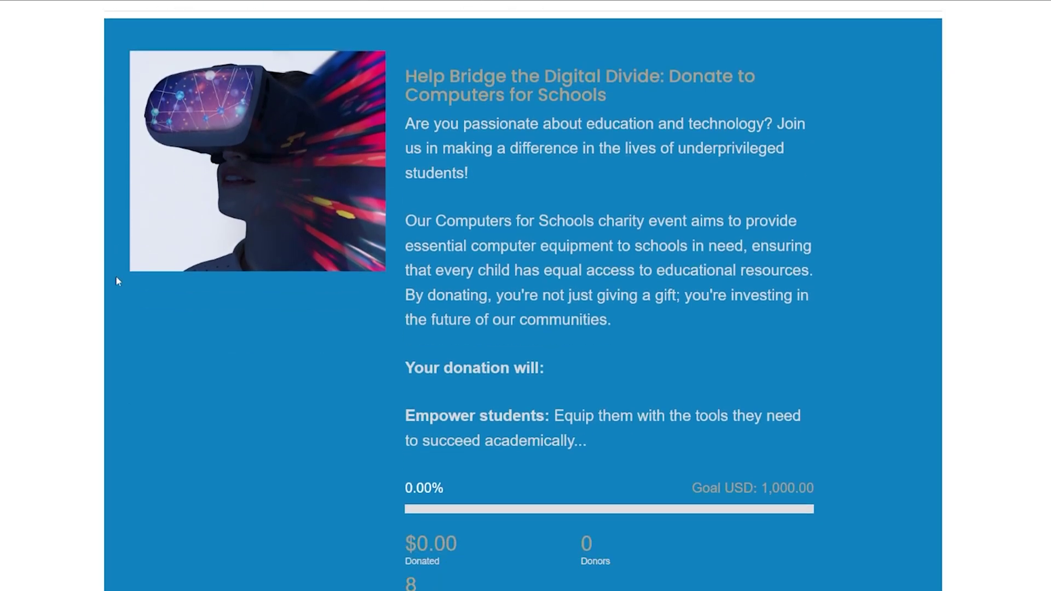
scroll(116, 281, down, 3)
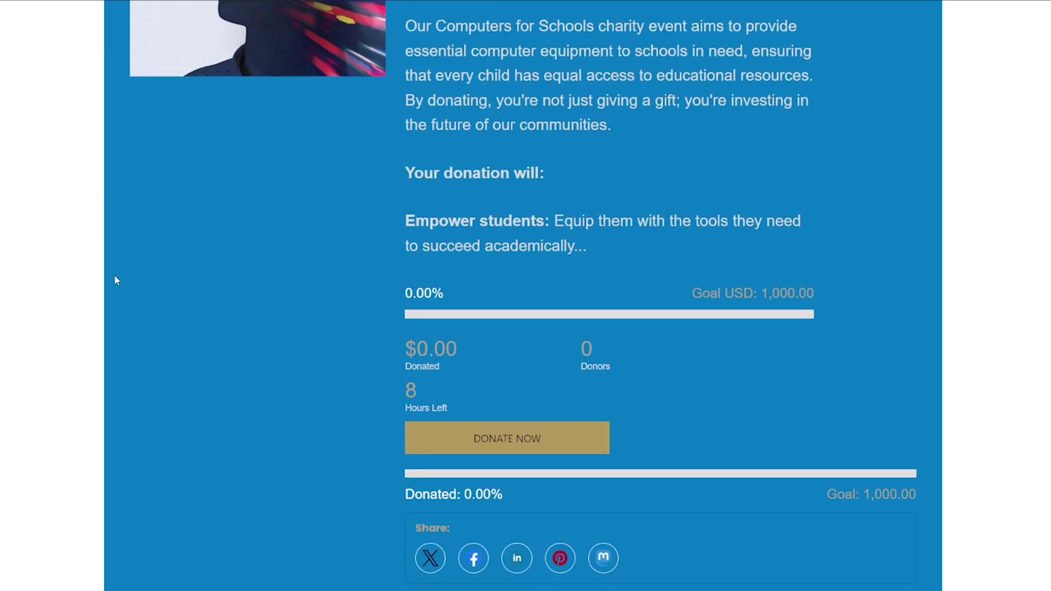
scroll(115, 277, down, 5)
scroll(115, 278, down, 4)
scroll(113, 327, down, 1)
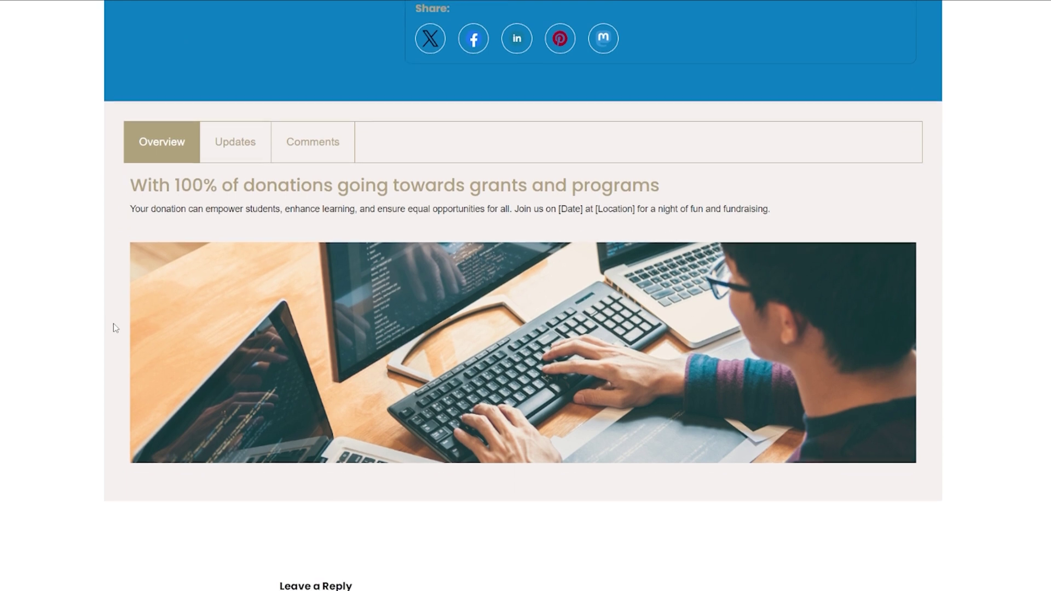
scroll(114, 327, down, 2)
scroll(114, 323, up, 2)
scroll(116, 321, up, 1)
scroll(115, 322, up, 1)
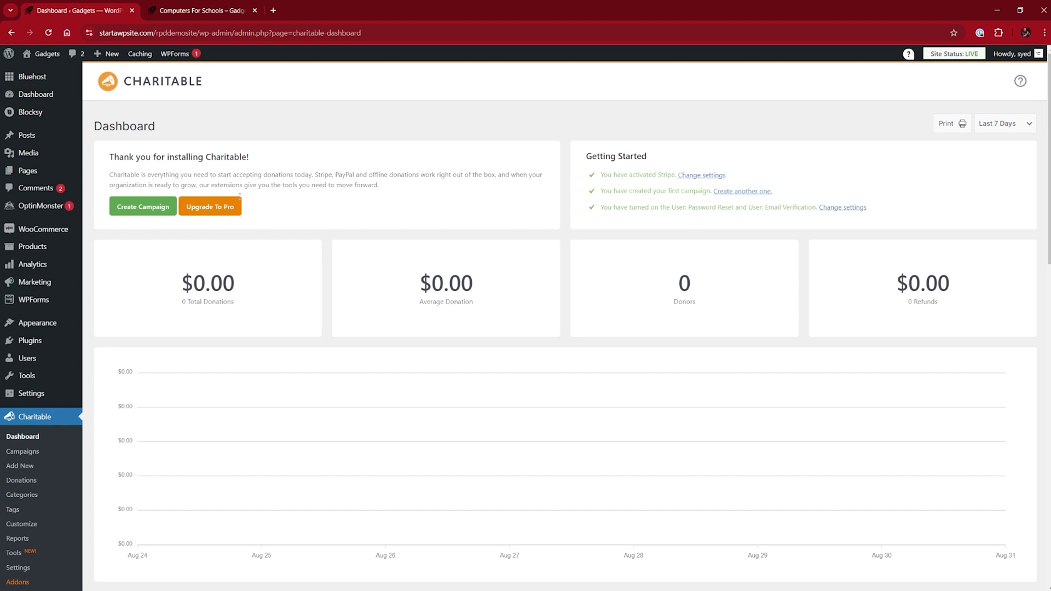
- Scroll through the Charitable dashboard's $0.00 donation totals and Top Campaigns list
scroll(369, 332, down, 3)
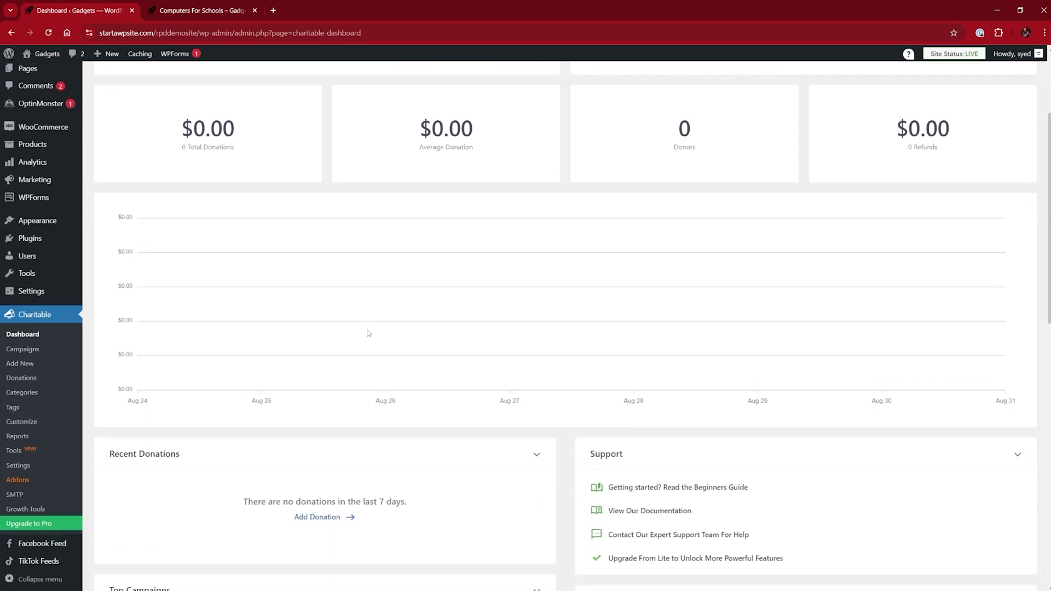
scroll(414, 358, down, 3)
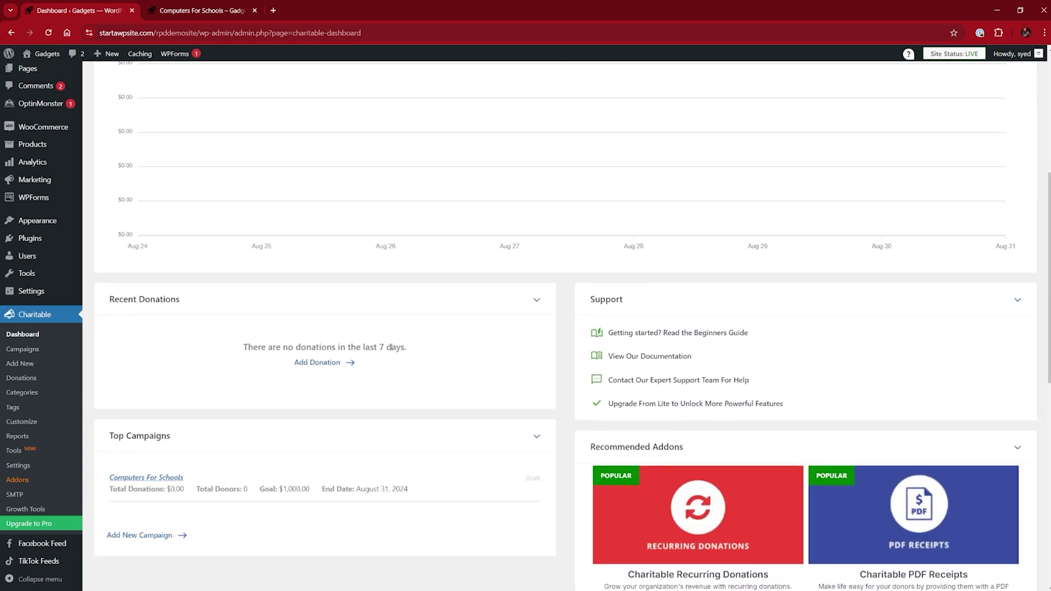
scroll(408, 386, up, 4)
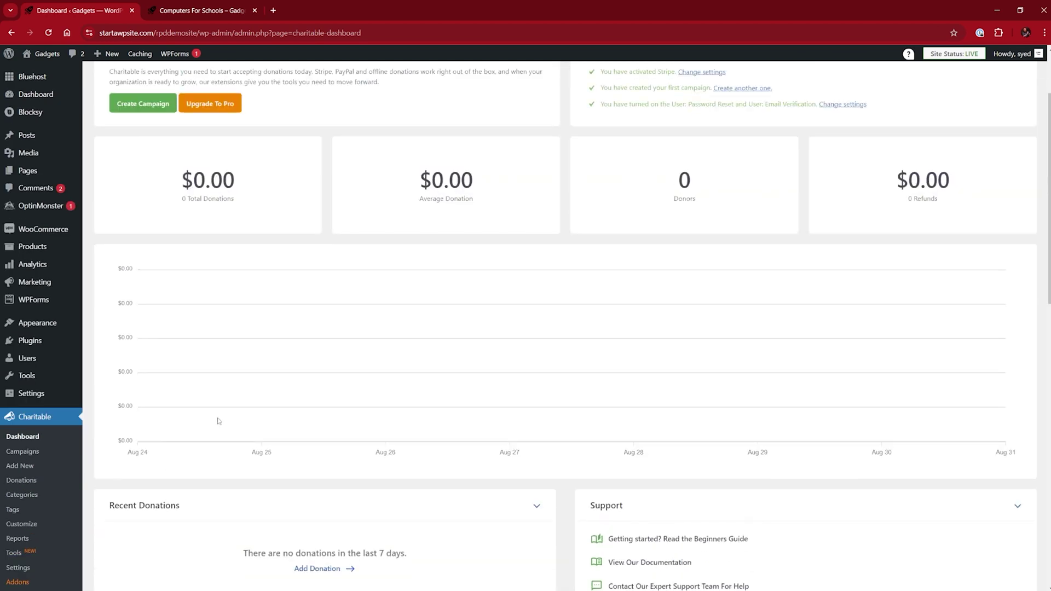
scroll(580, 373, up, 2)
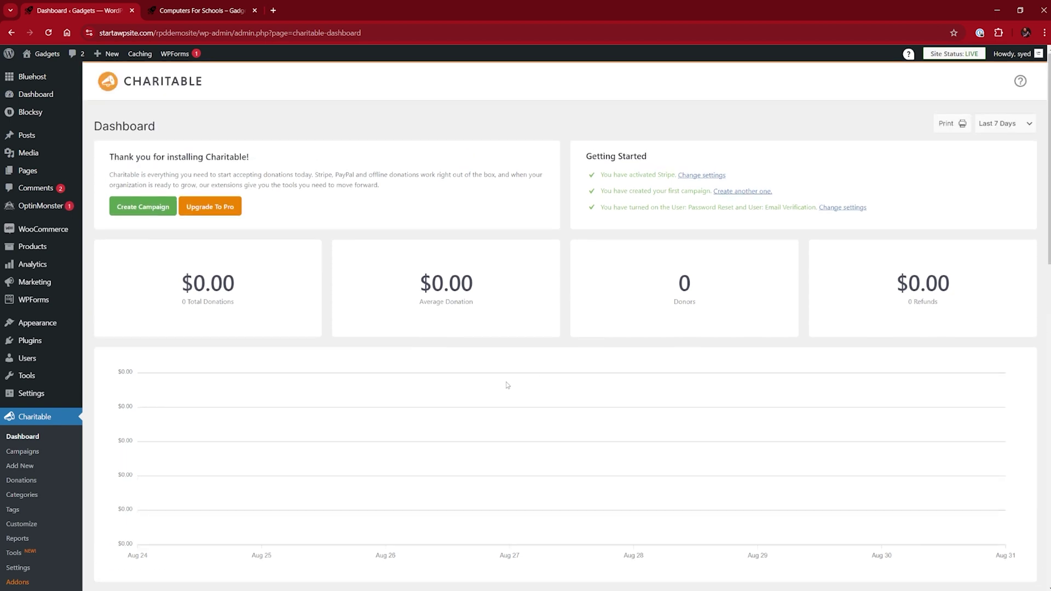
scroll(507, 383, down, 5)
scroll(471, 393, up, 5)
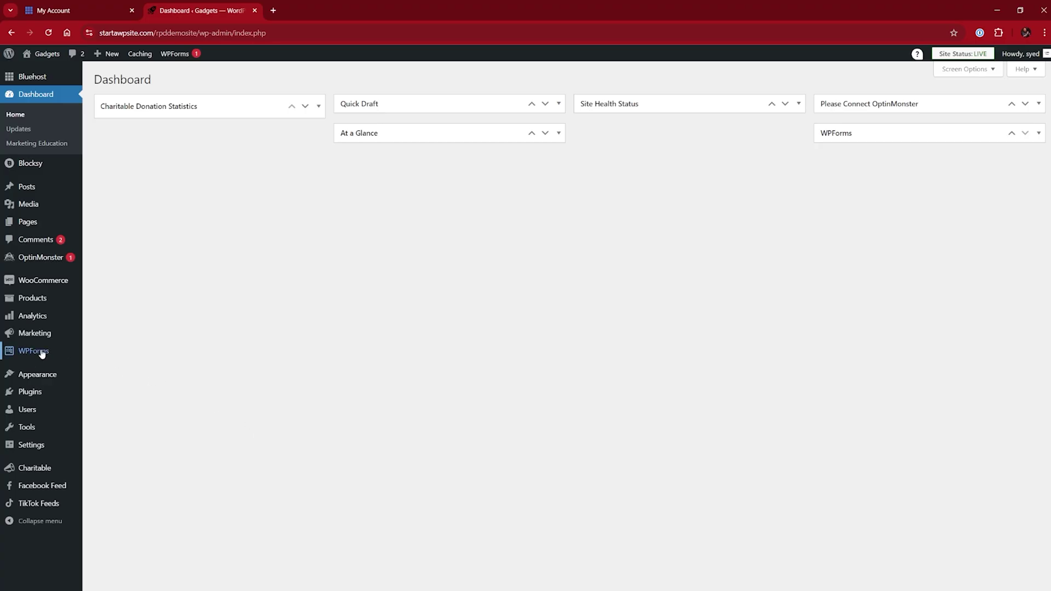
- Add a new WPForms form from the Variable Donation Form template, found by searching 'donat'
mouse_move(42, 352)
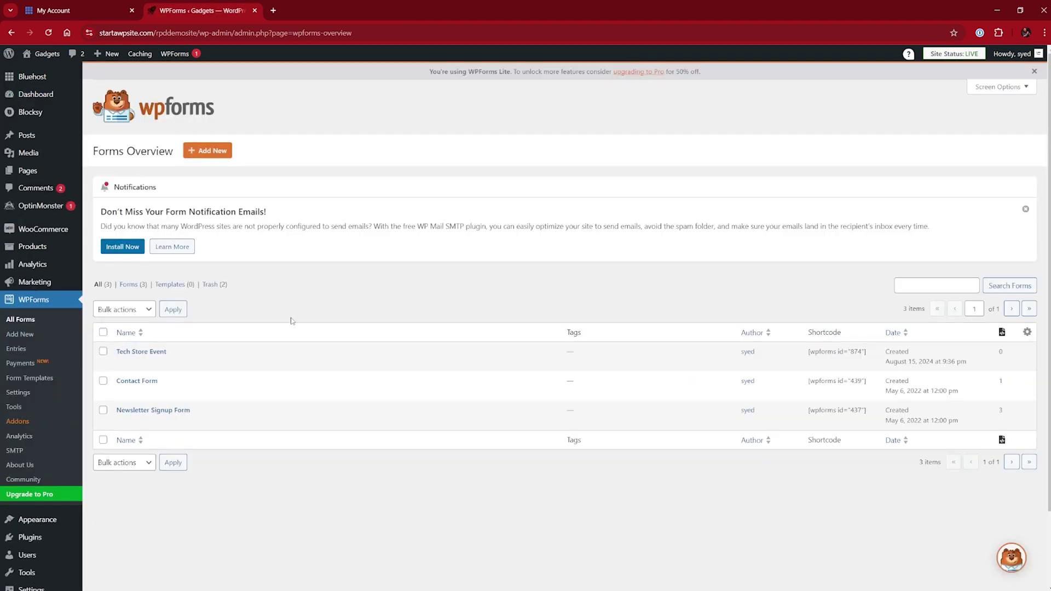
scroll(369, 305, down, 1)
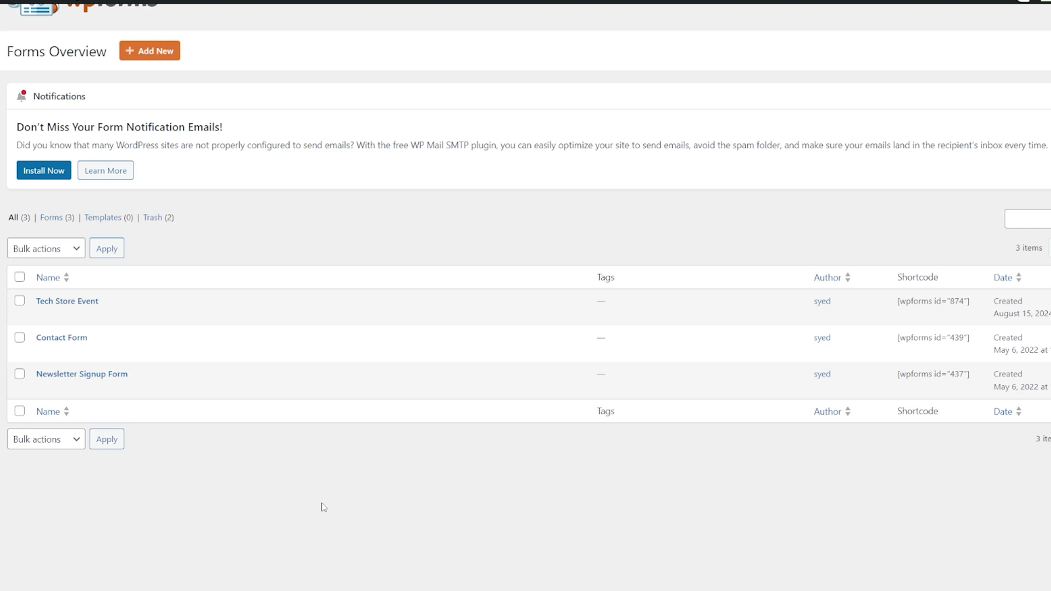
scroll(323, 507, up, 2)
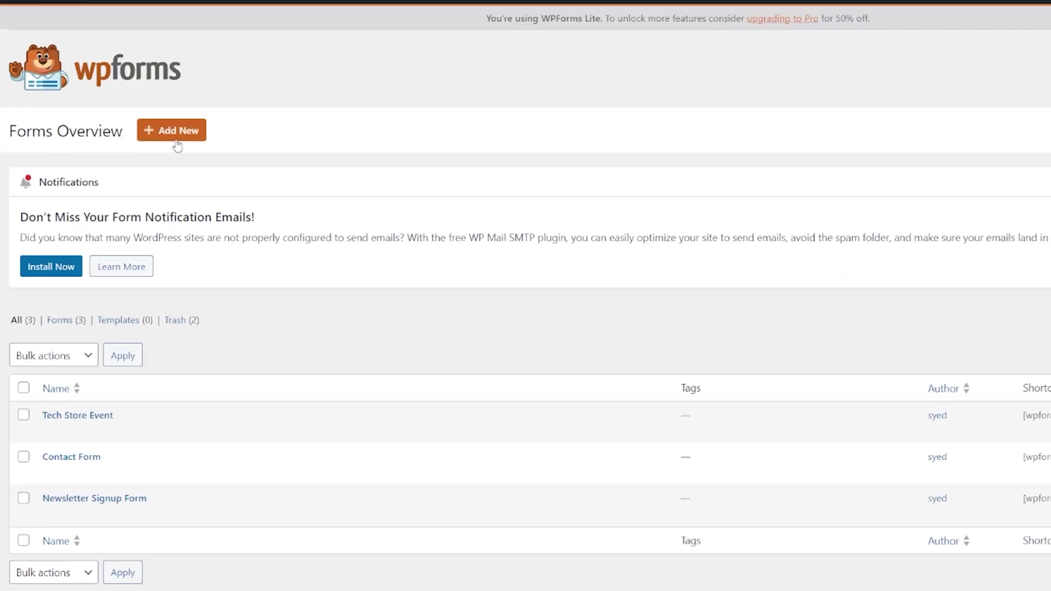
click(174, 138)
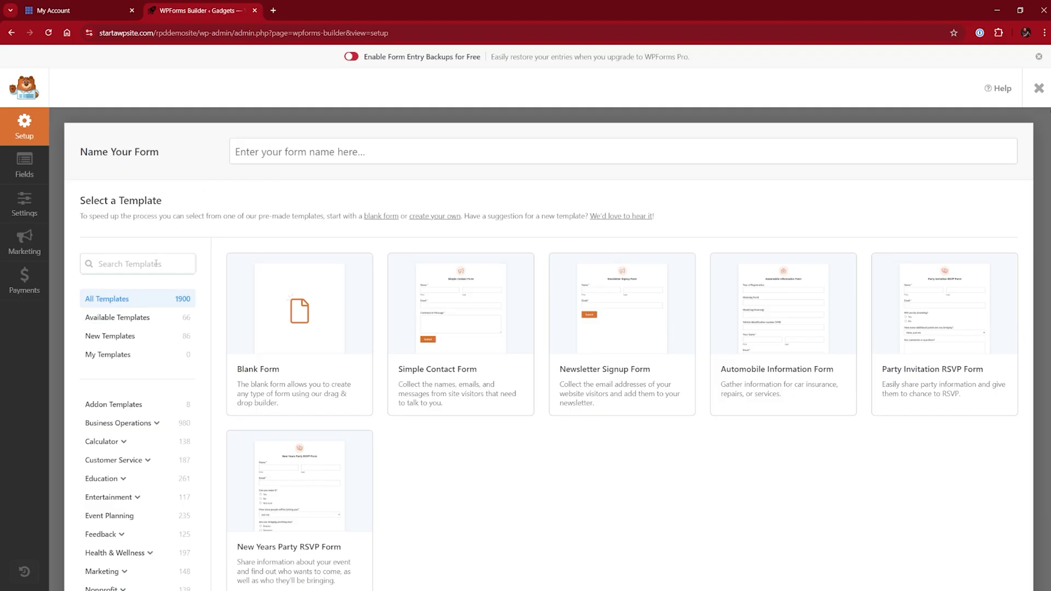
click(156, 263)
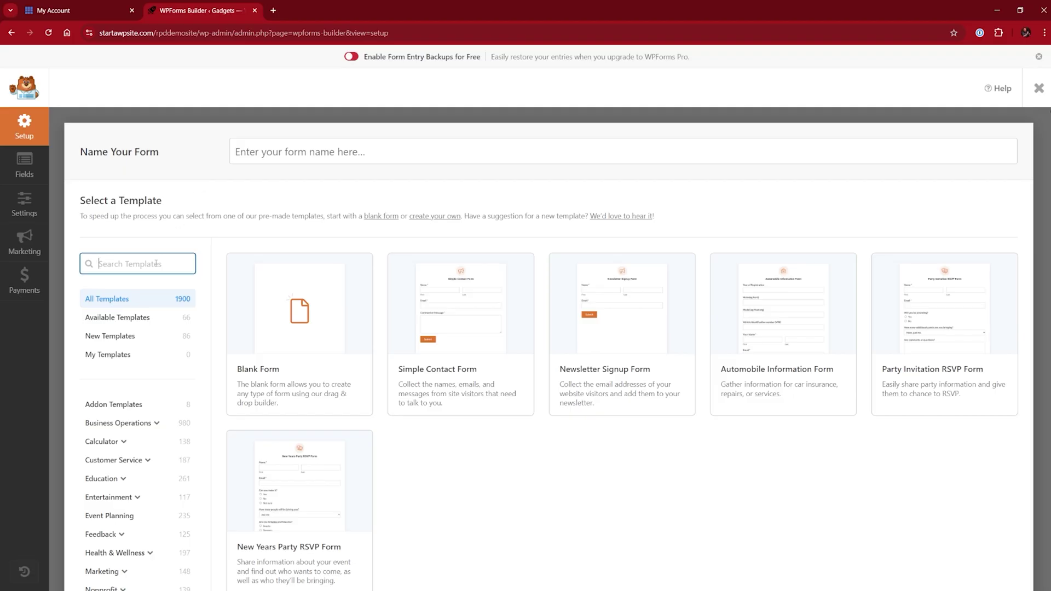
text(donat)
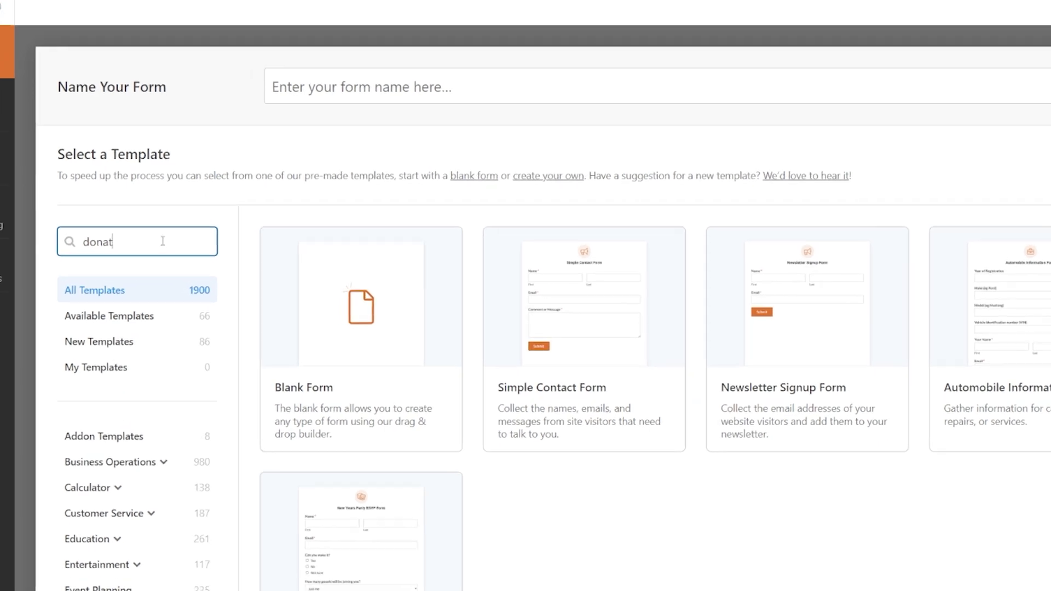
mouse_move(396, 380)
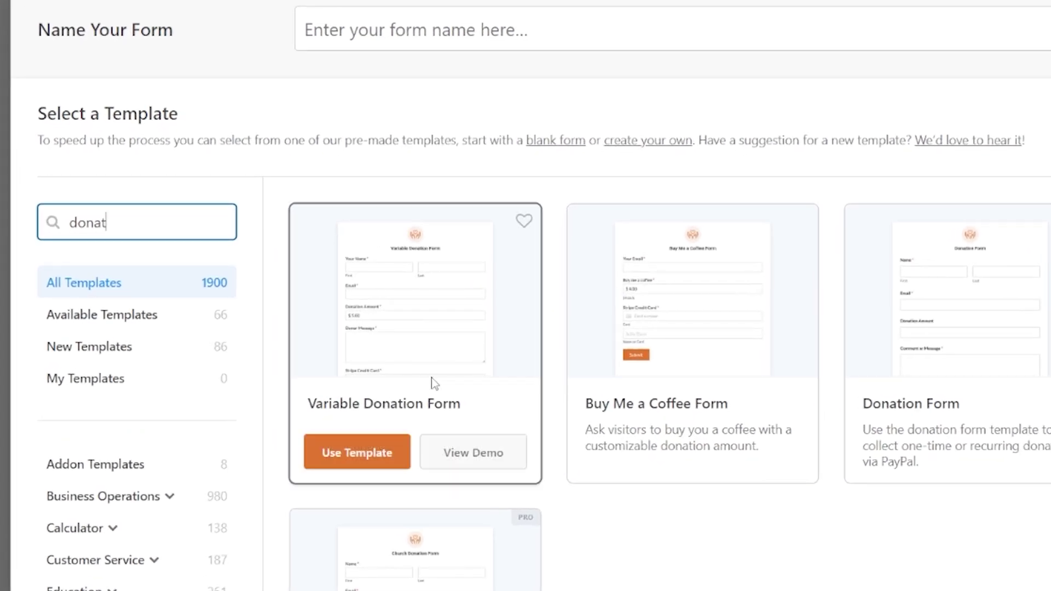
click(376, 459)
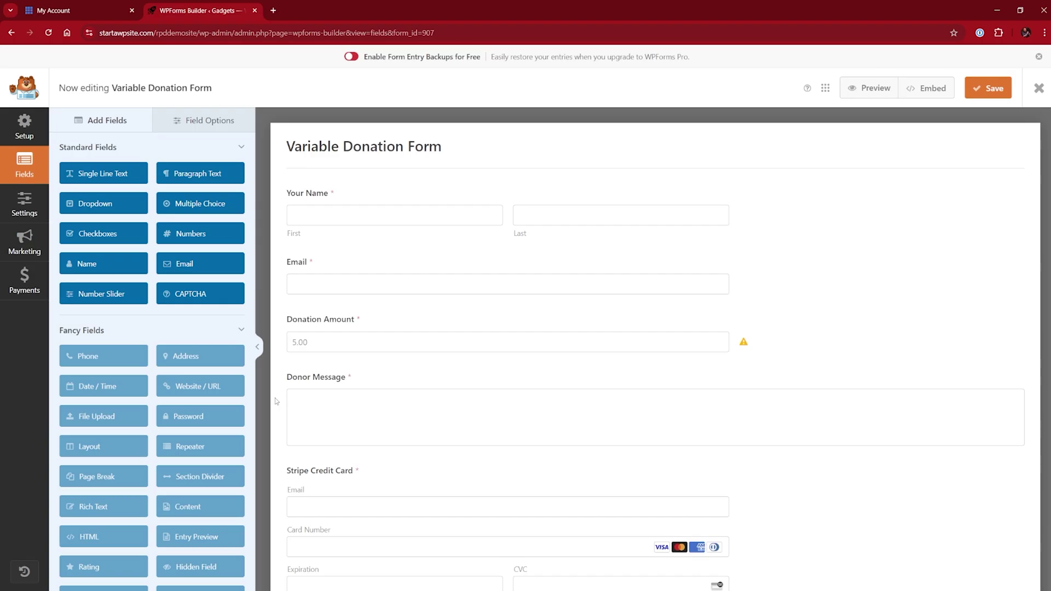
- Review the donation form's Marketing integrations and Payments settings in the WPForms builder
scroll(473, 259, down, 2)
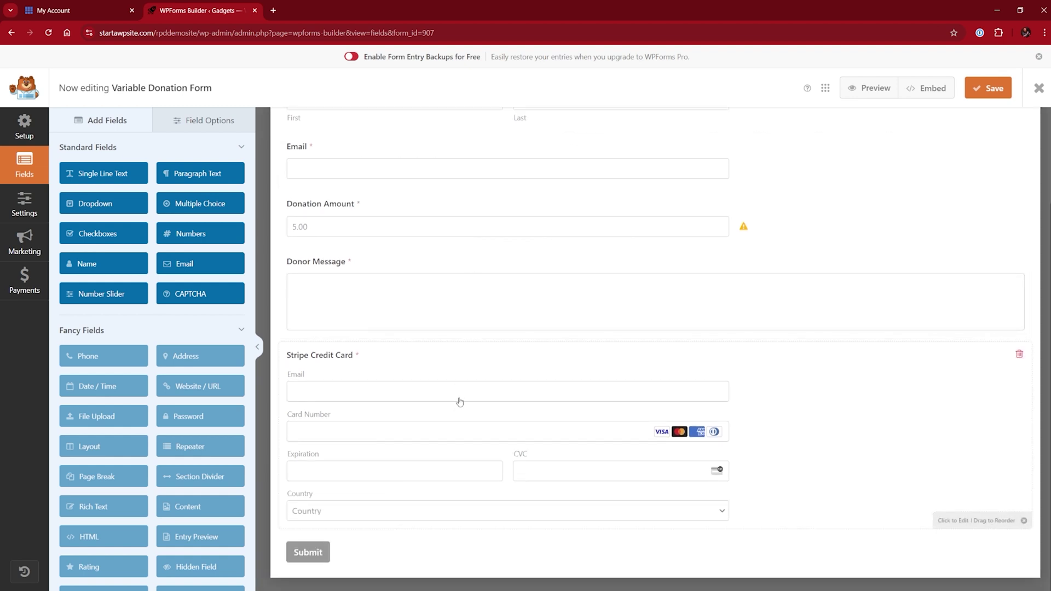
scroll(460, 402, up, 2)
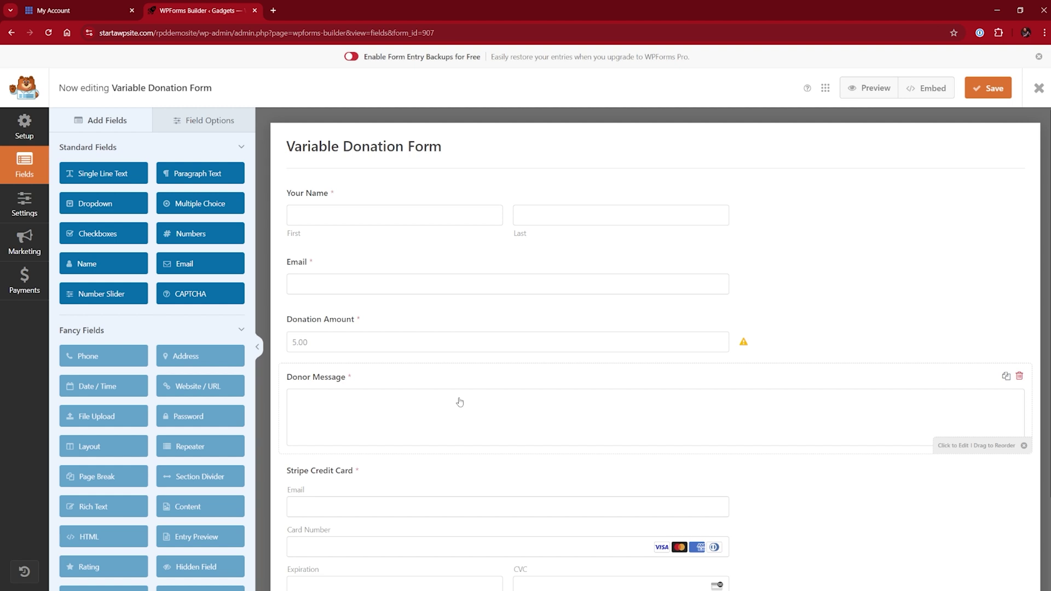
click(24, 247)
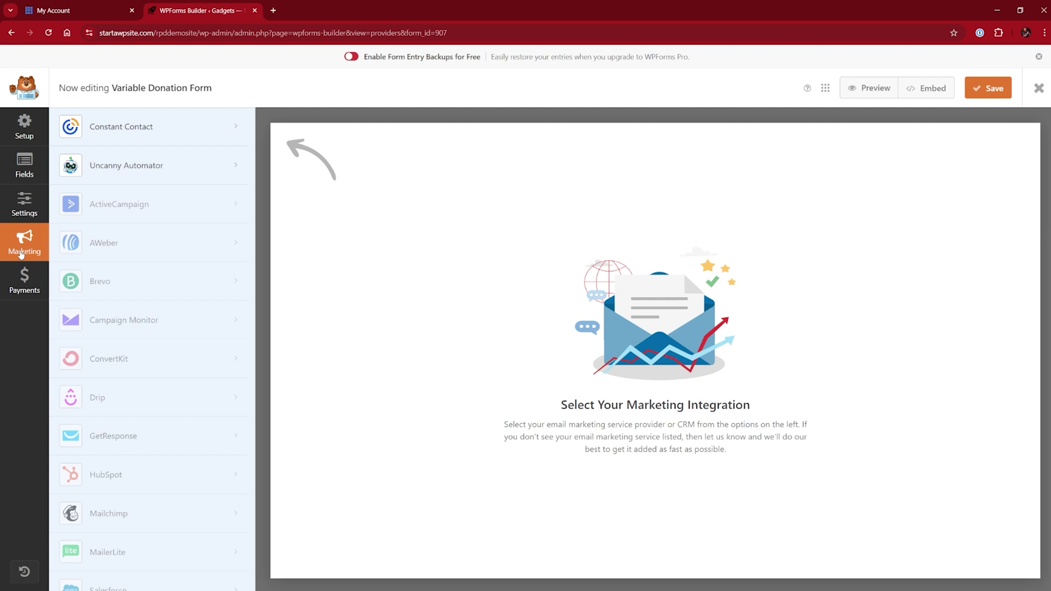
click(21, 282)
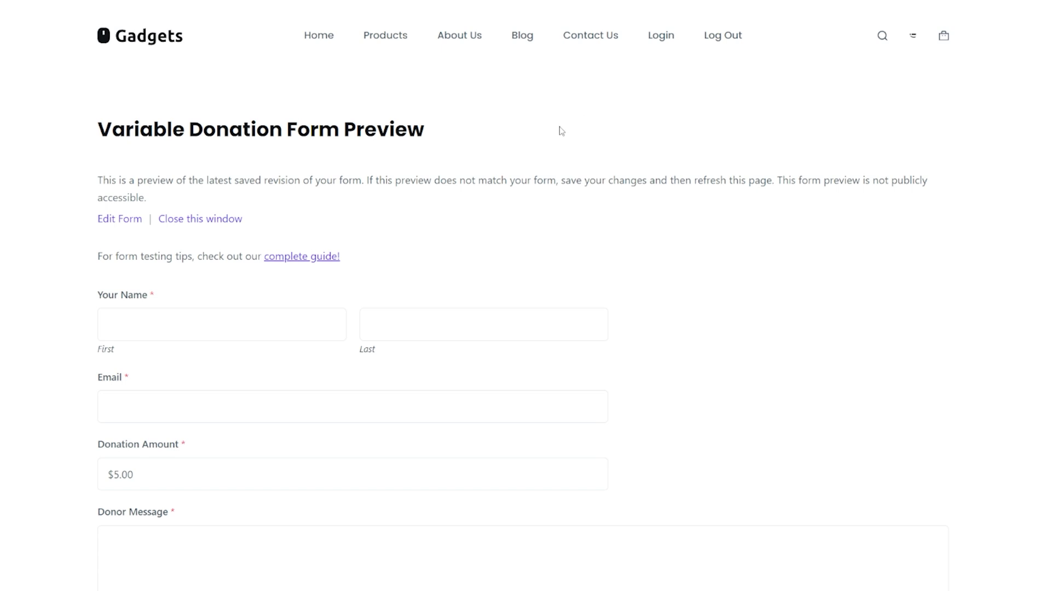
- Scroll the Variable Donation Form preview down to the Stripe card loading error
scroll(561, 131, down, 2)
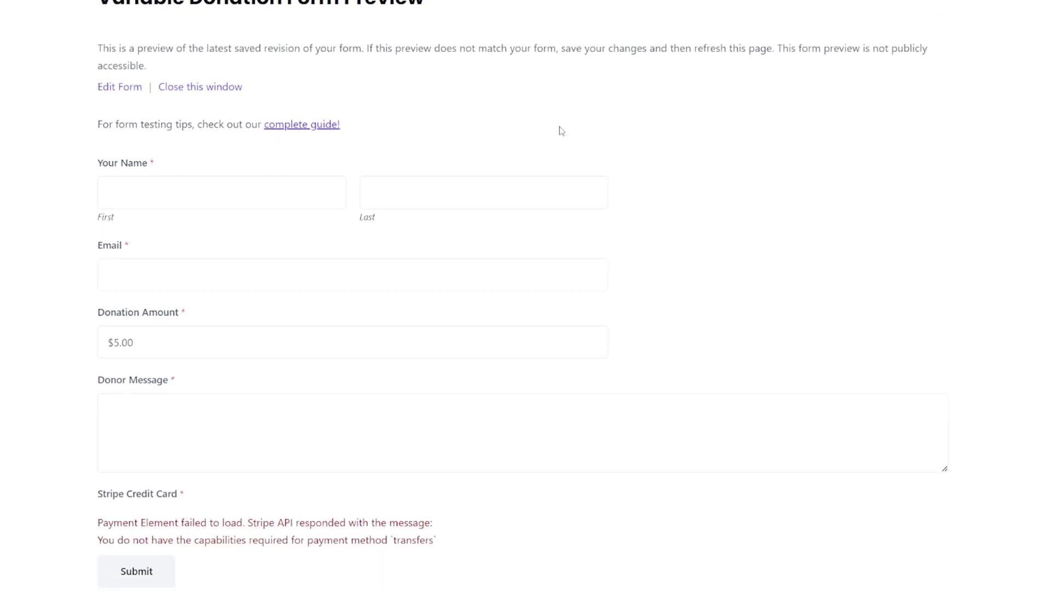
scroll(561, 131, down, 1)
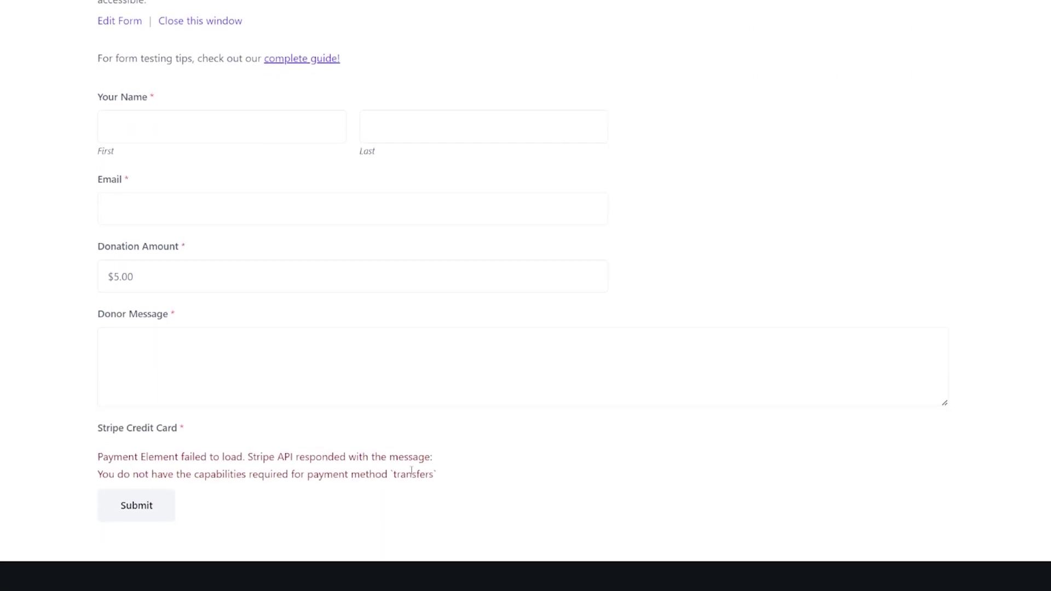
scroll(549, 457, up, 3)
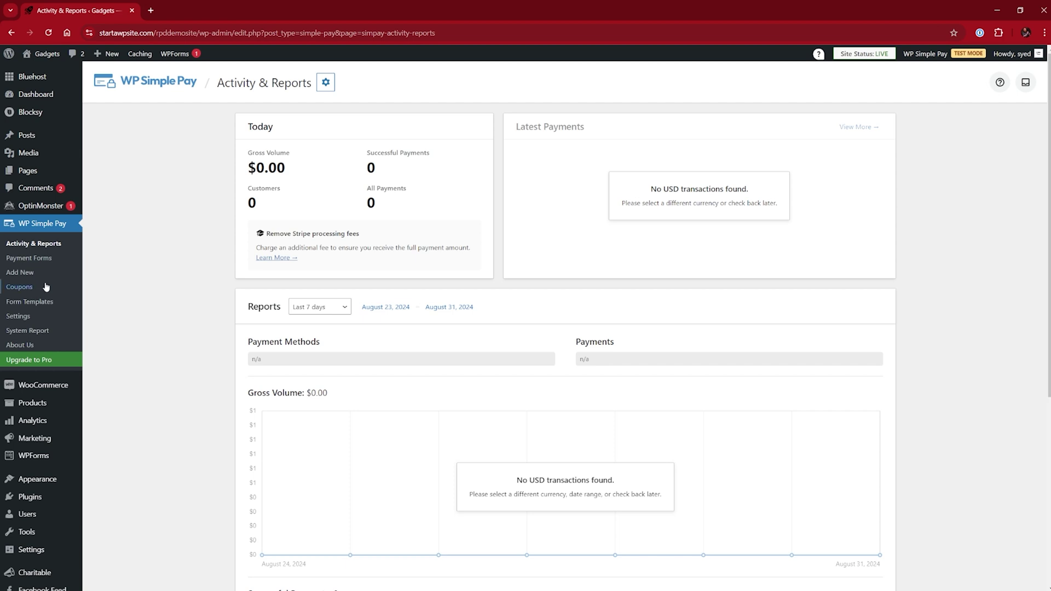
- Add a new WP Simple Pay payment form using the Donate Button template
scroll(665, 363, down, 5)
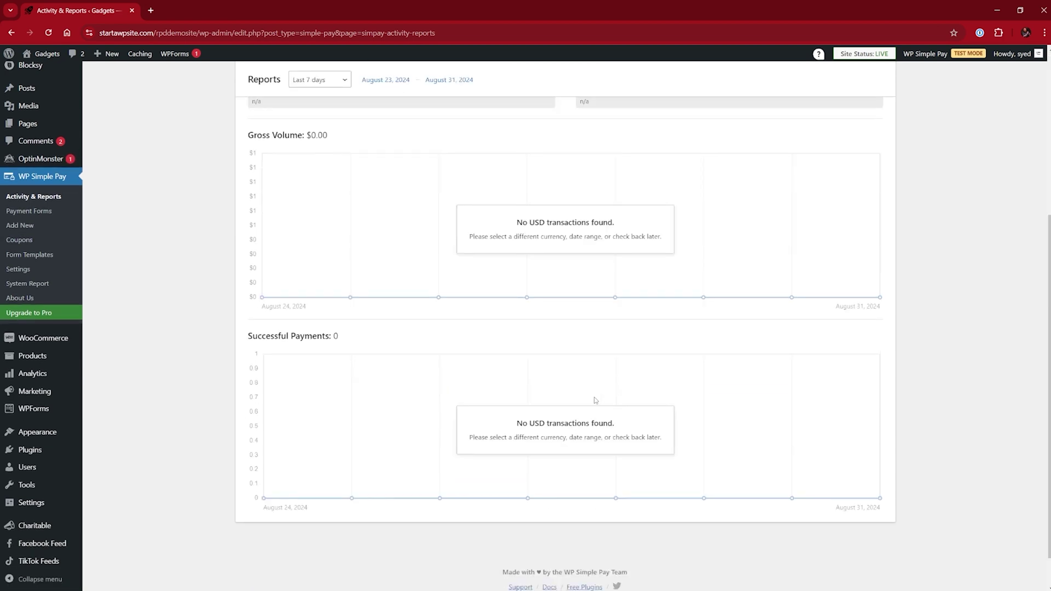
scroll(595, 400, up, 5)
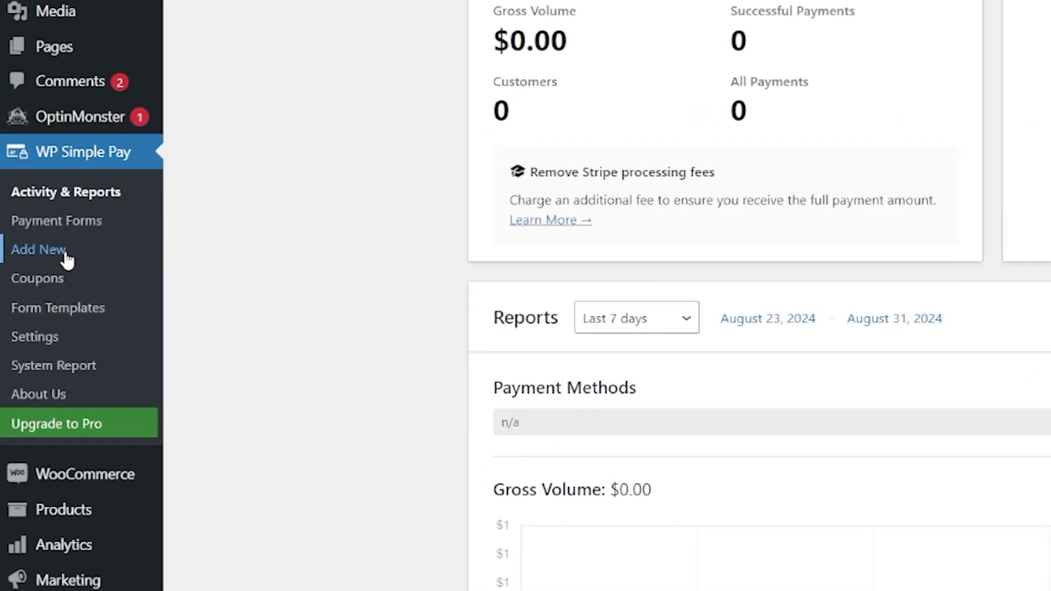
click(64, 255)
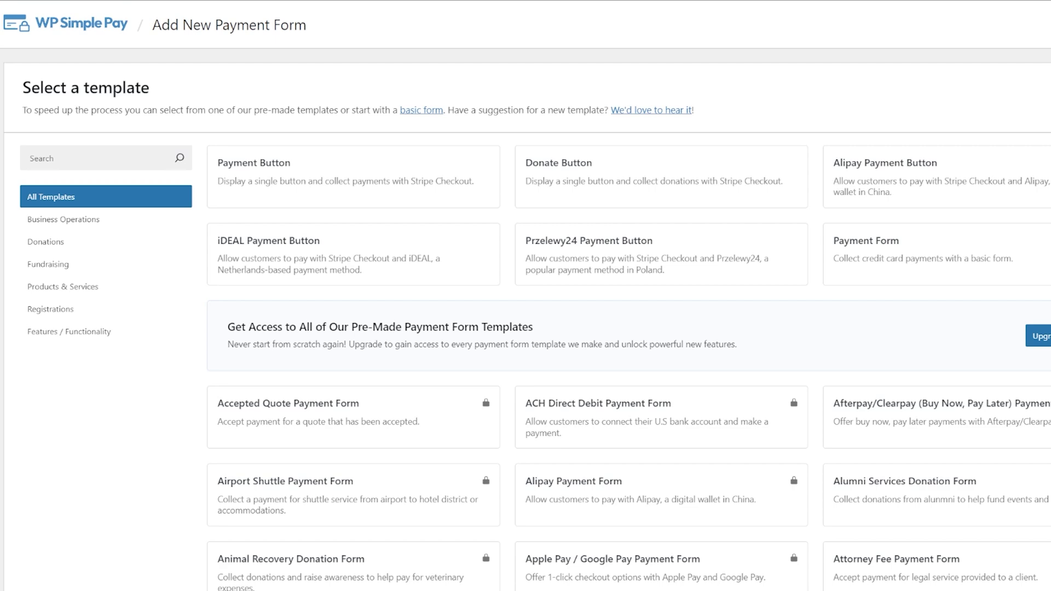
mouse_move(612, 160)
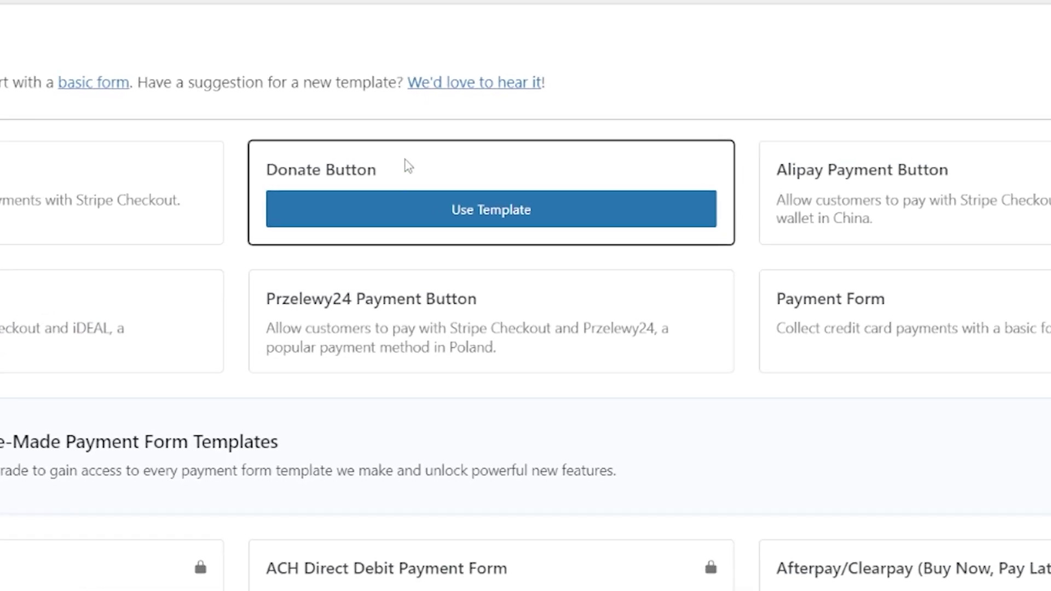
click(486, 218)
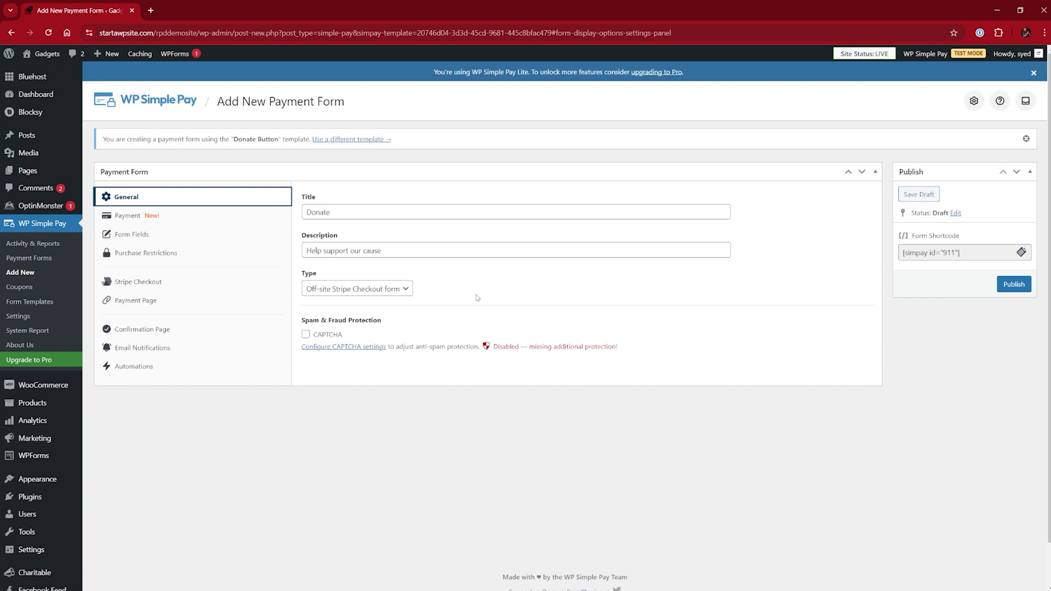
- Keep the Off-site Stripe Checkout form type, publish the Donate form, and preview it
click(397, 297)
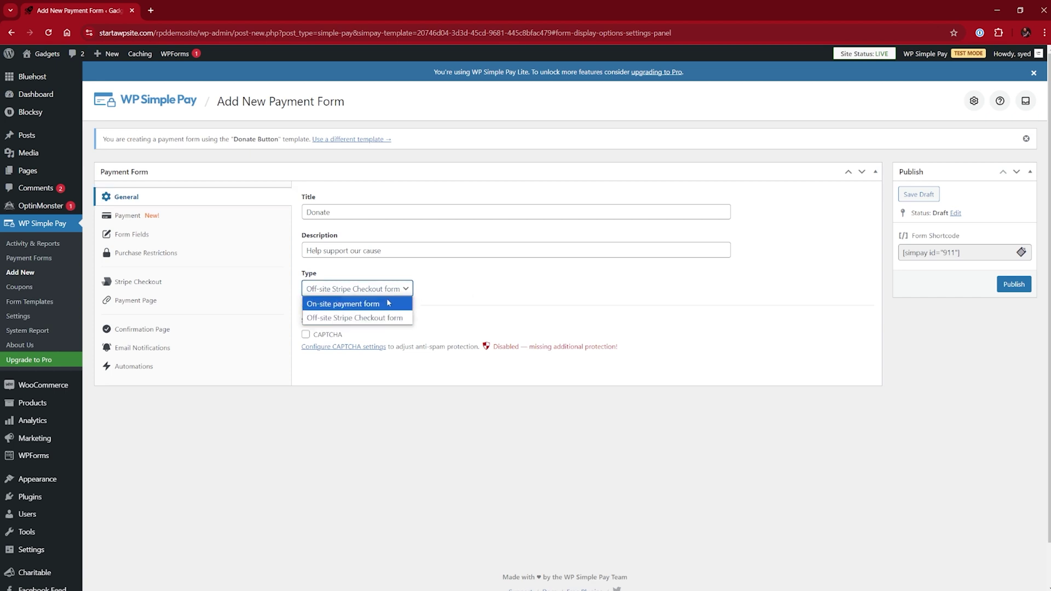
click(393, 291)
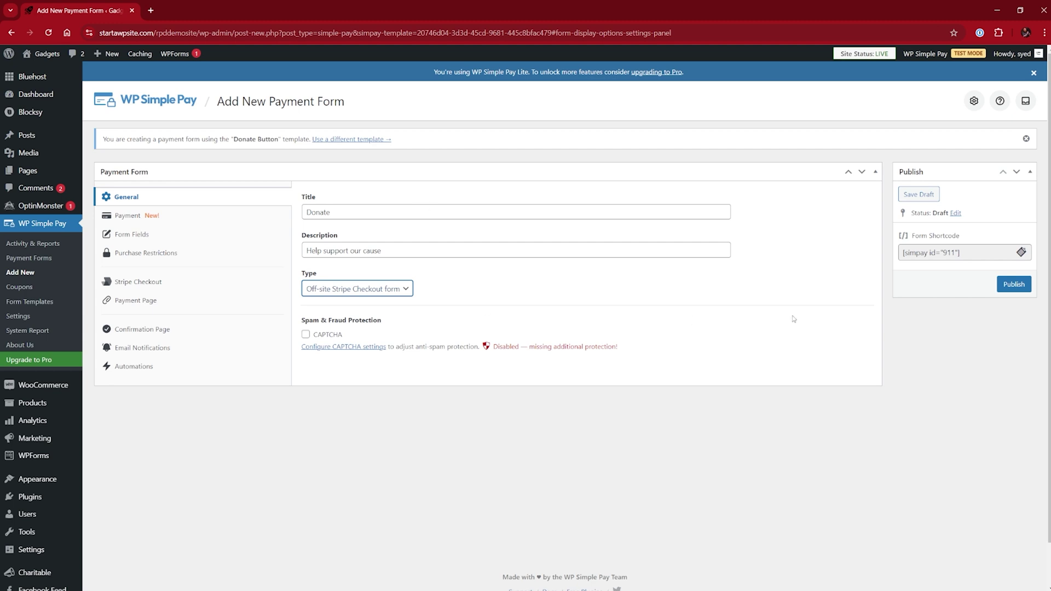
click(1018, 285)
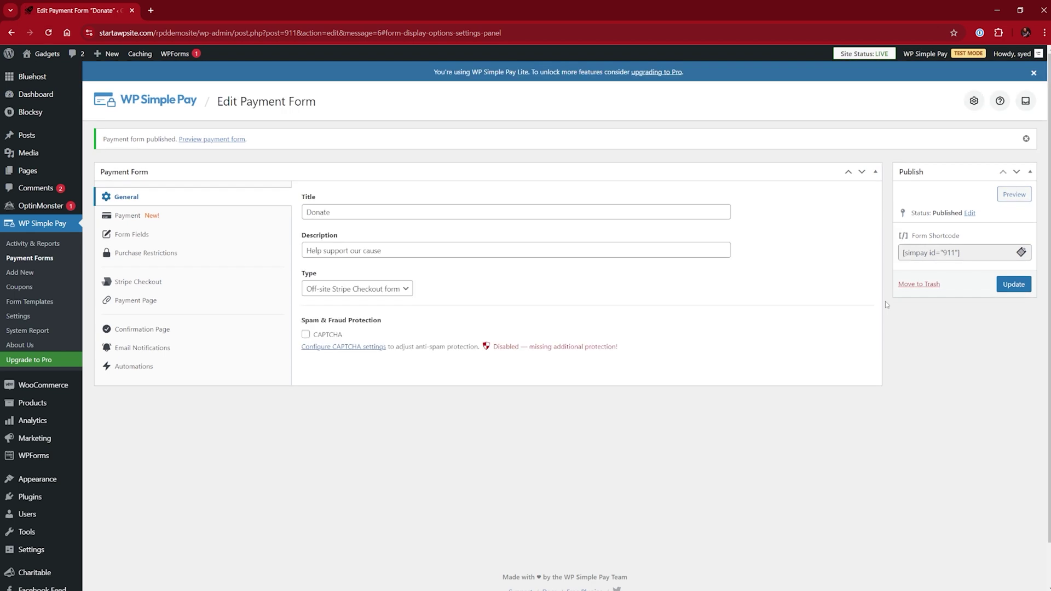
click(202, 139)
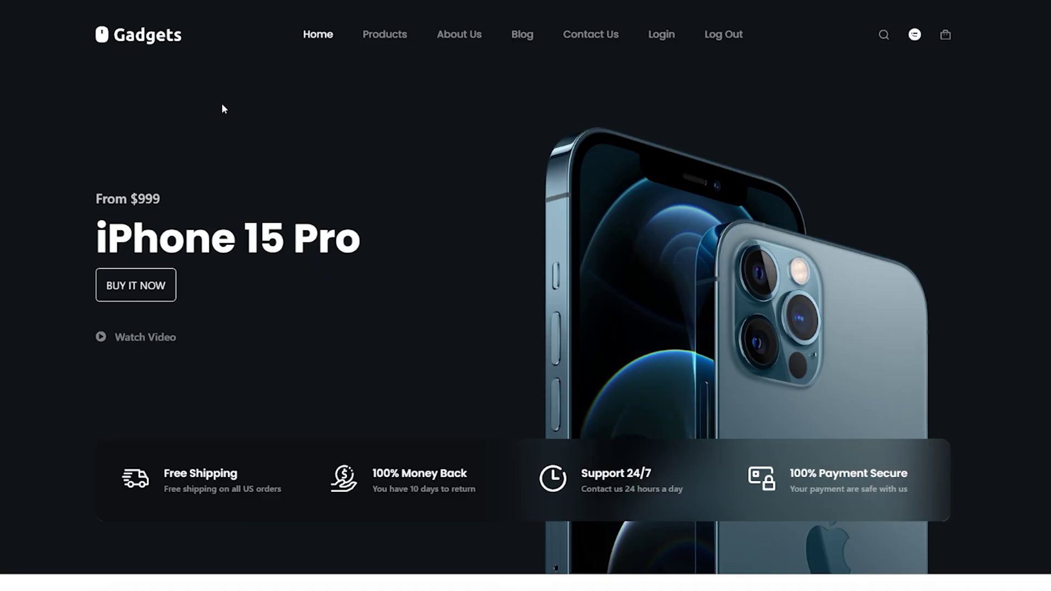
- Scroll the store homepage down to the Donate button under Featured Products
scroll(221, 103, down, 1)
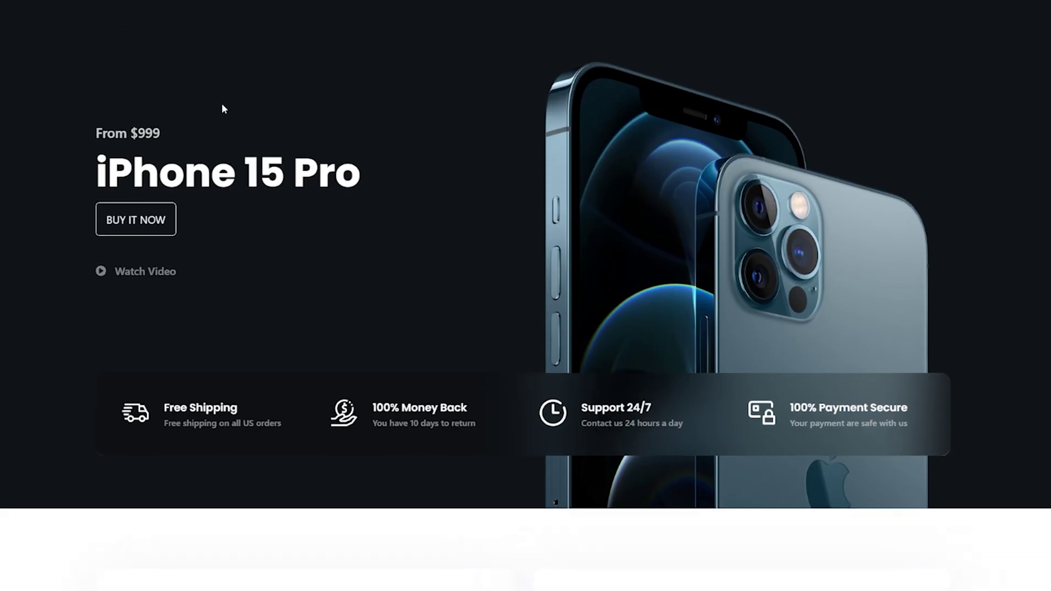
scroll(222, 103, down, 4)
scroll(222, 104, down, 15)
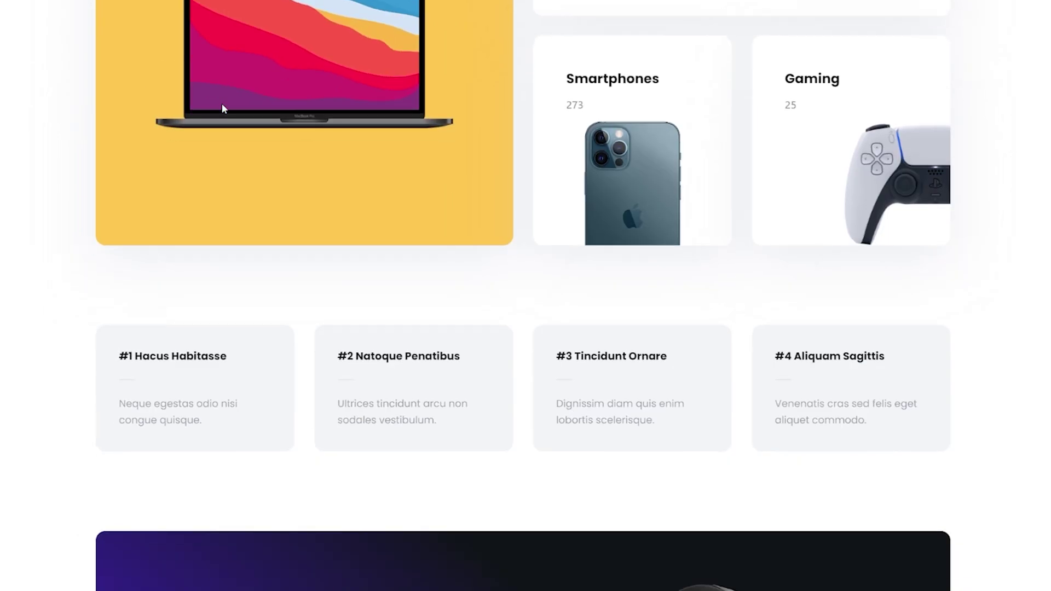
scroll(223, 107, down, 5)
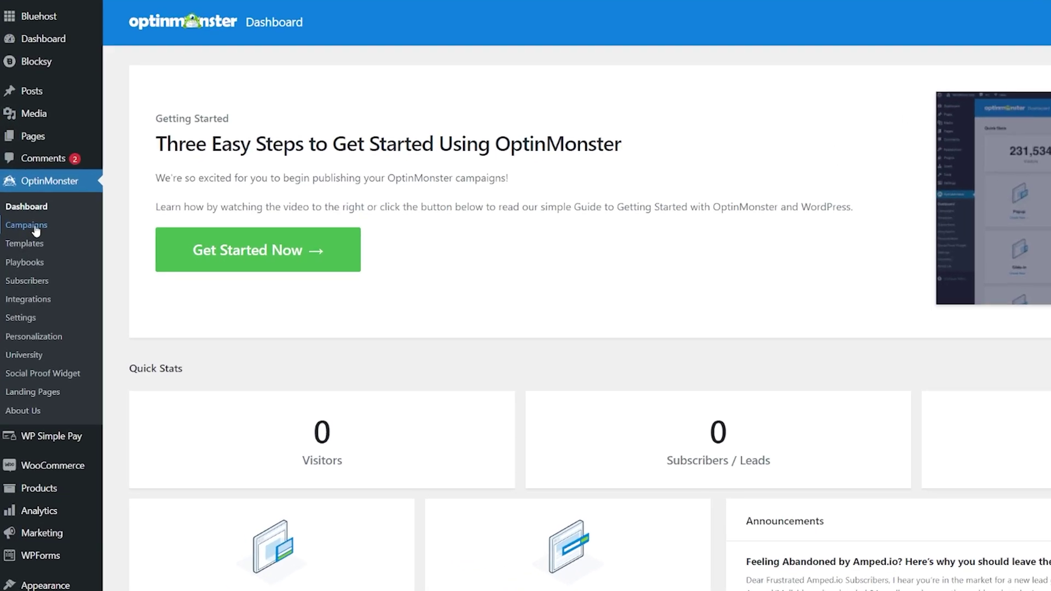
- Go to the OptinMonster Campaigns list
click(22, 240)
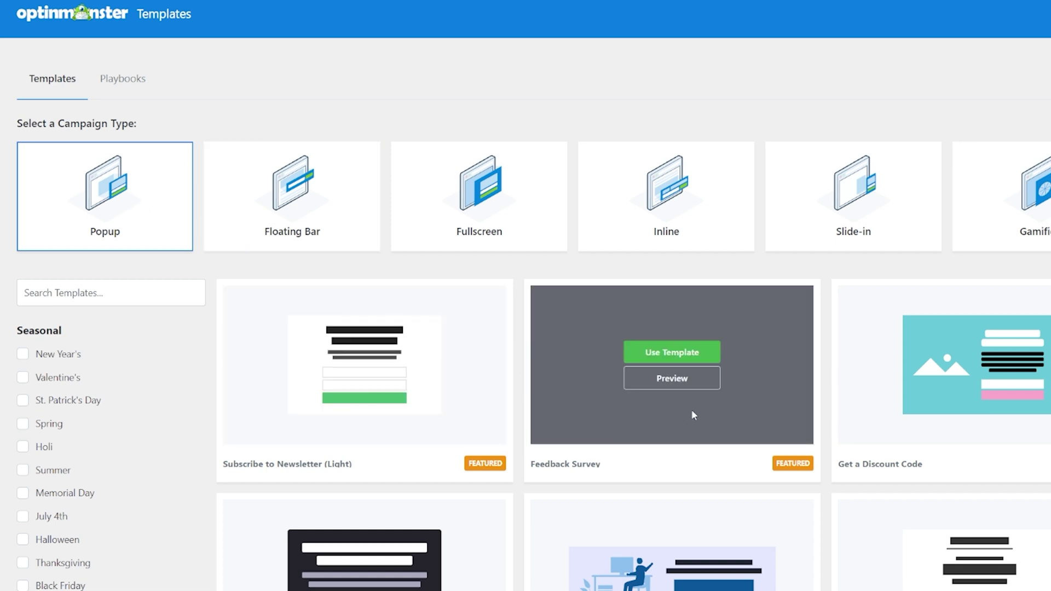
- Create a campaign named 'Join US' from the Get More Volunteers template, found by searching 'vol'
click(144, 293)
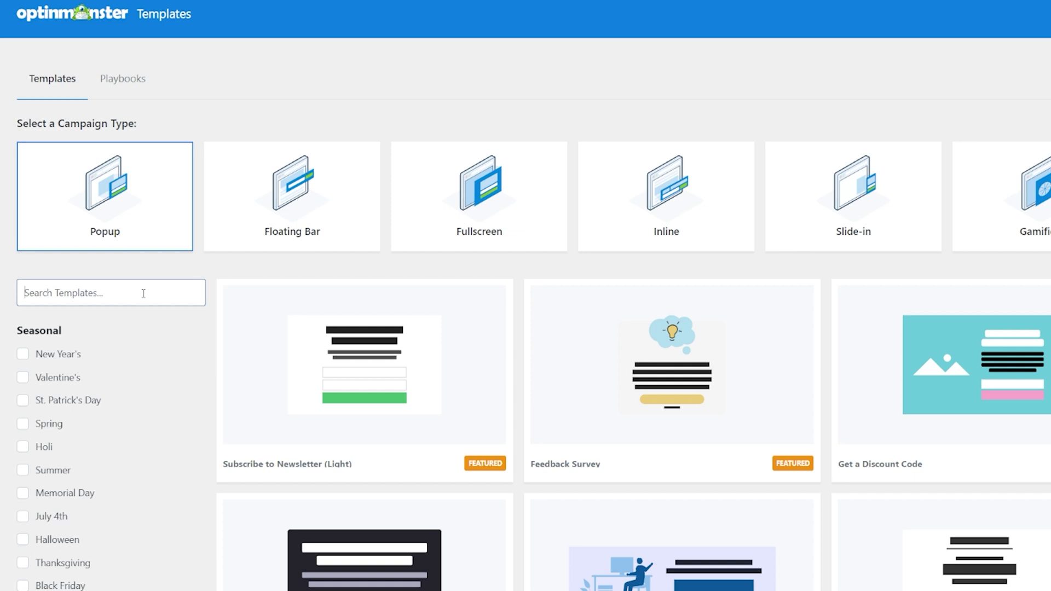
text(vol)
mouse_move(304, 357)
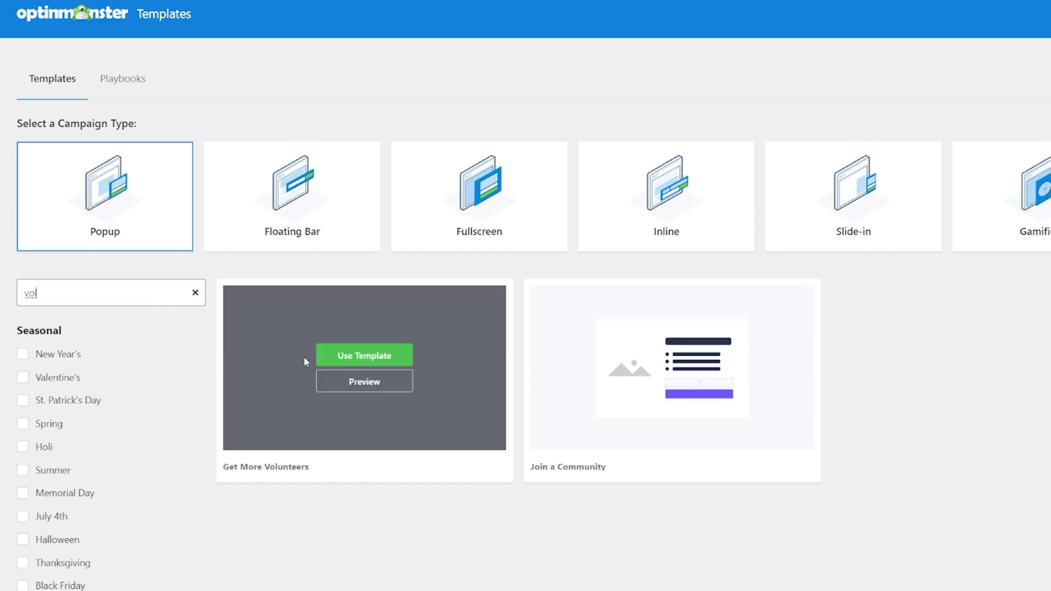
click(371, 357)
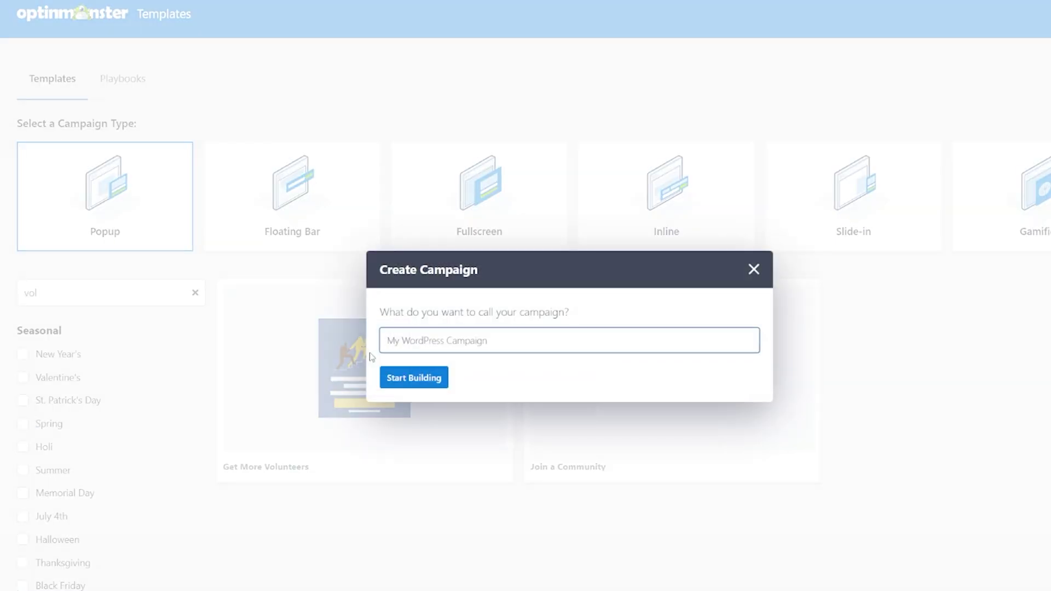
text(.)
text(oin US)
click(437, 385)
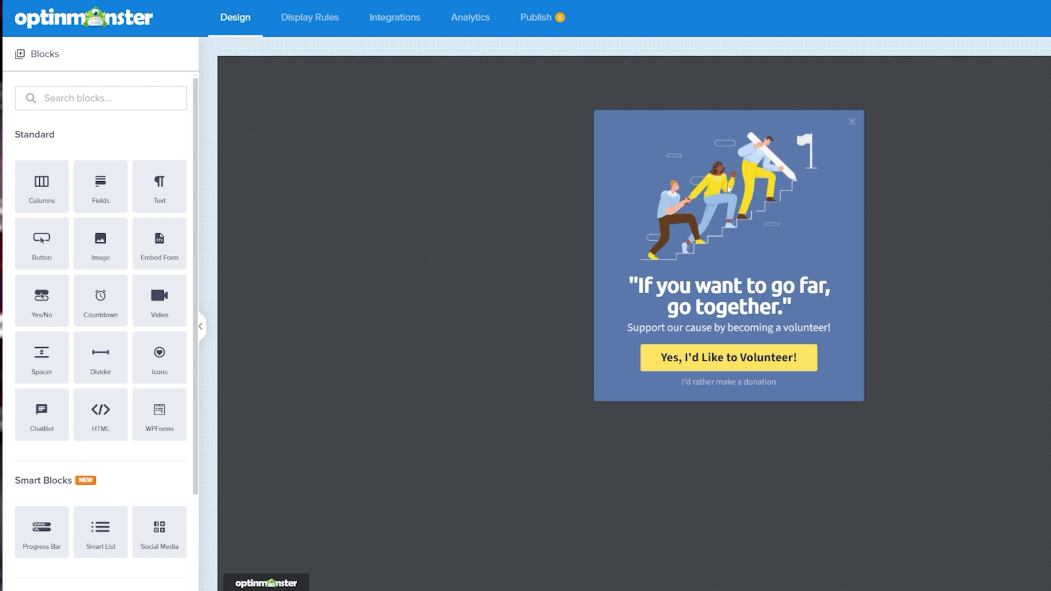
- Add a Countdown timer block below the donation link in the Join US volunteer popup
click(709, 257)
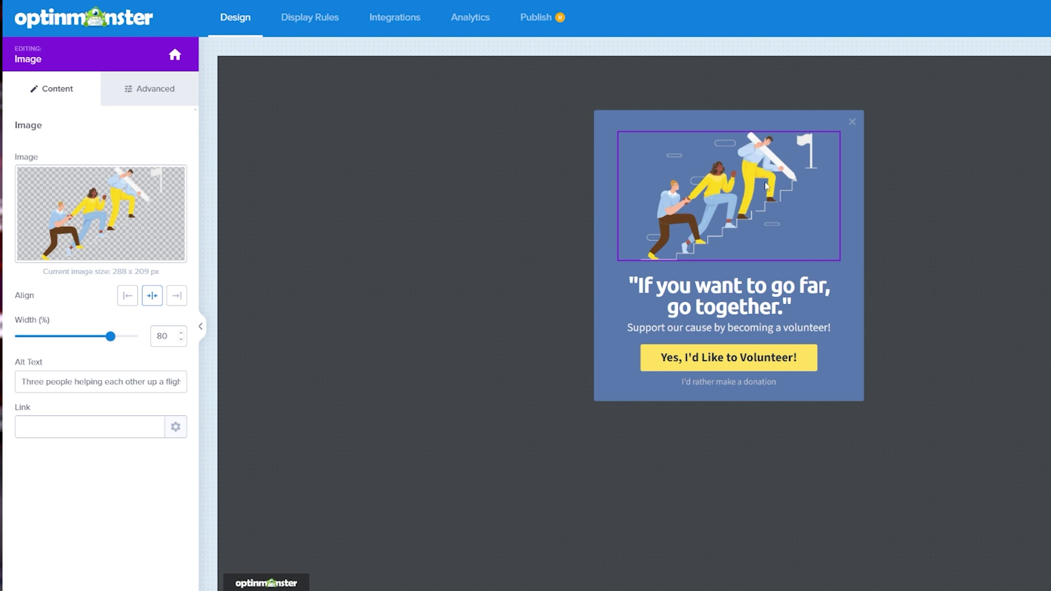
click(747, 304)
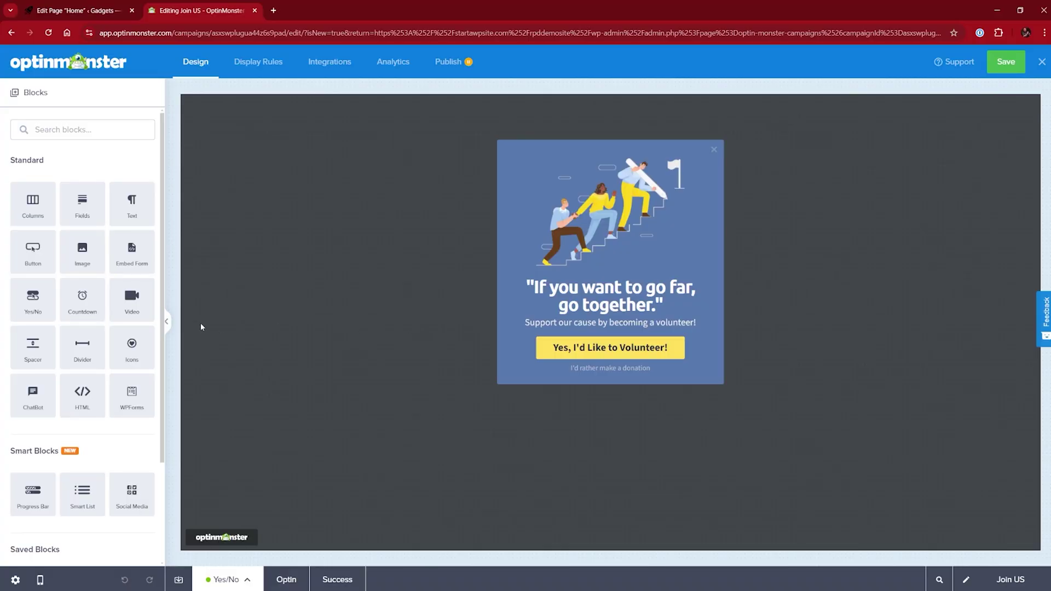
drag(88, 307, 616, 391)
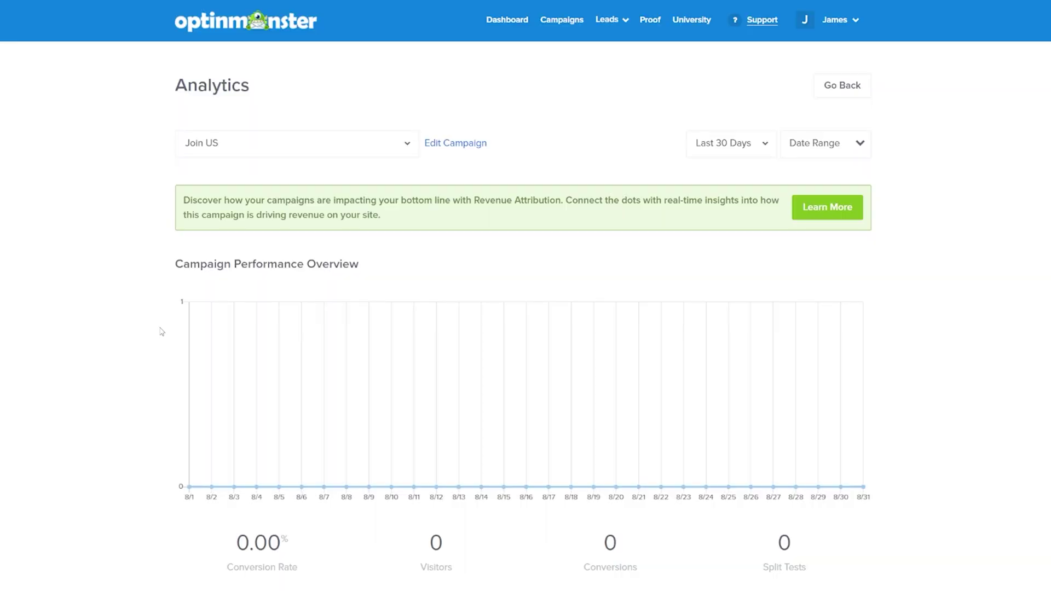
- Scroll through the Join US analytics showing 0 visitors, 0 conversions and 0 split tests
scroll(200, 58, down, 1)
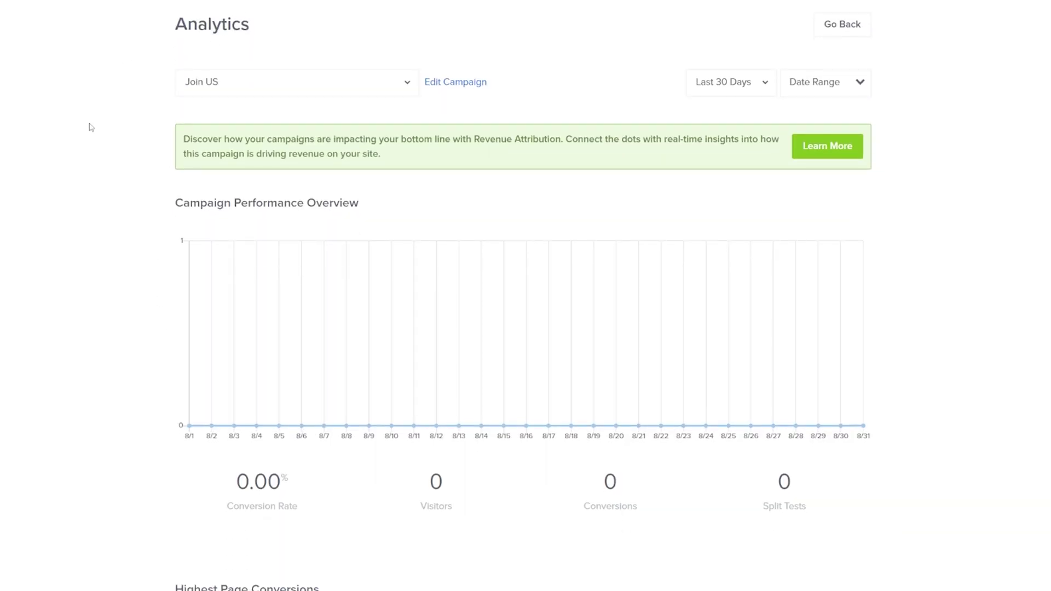
scroll(453, 486, up, 1)
scroll(453, 485, down, 2)
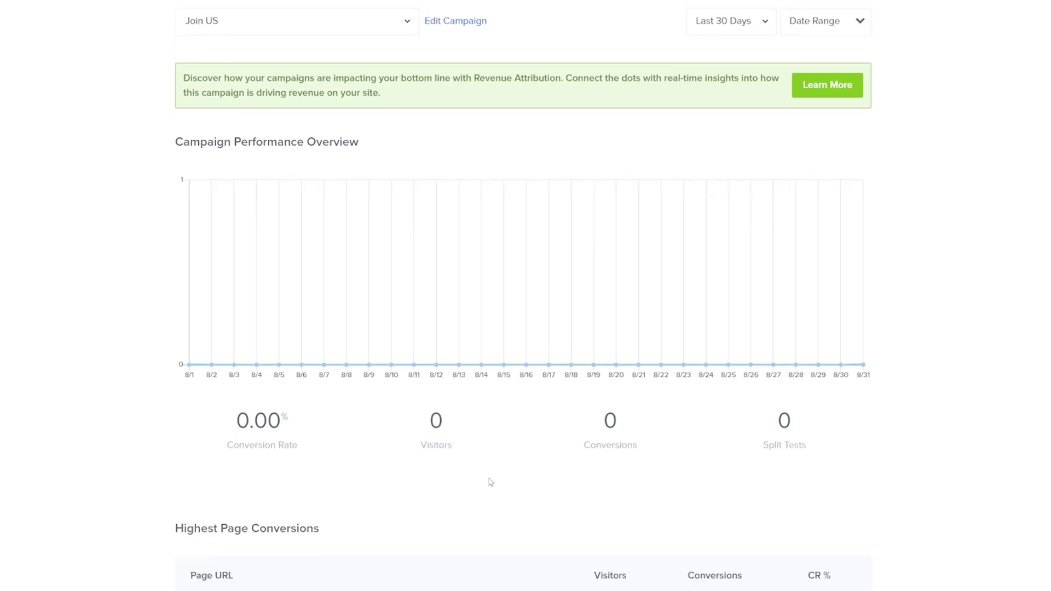
scroll(130, 442, up, 2)
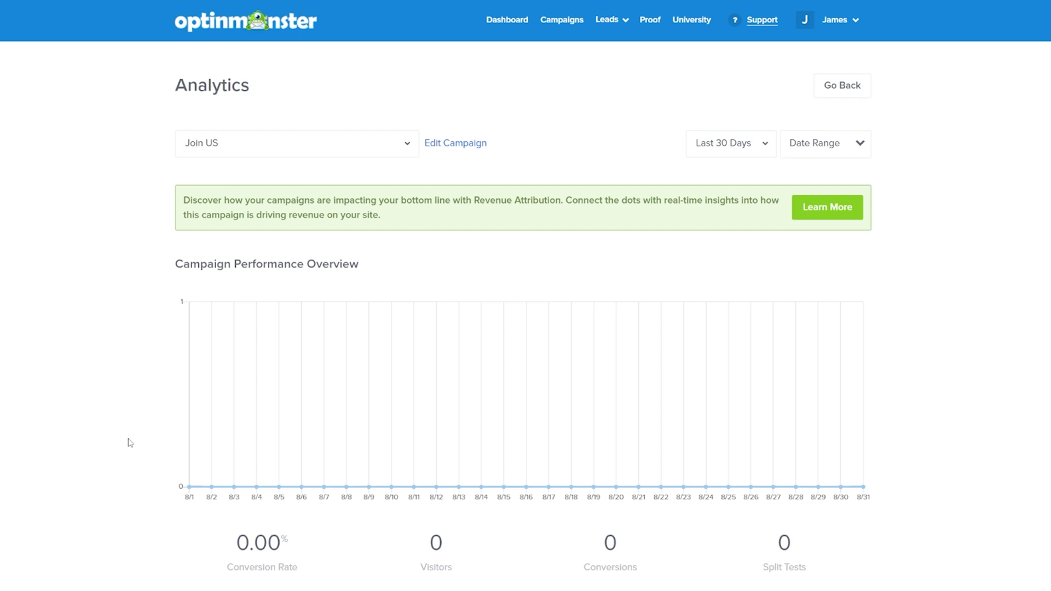